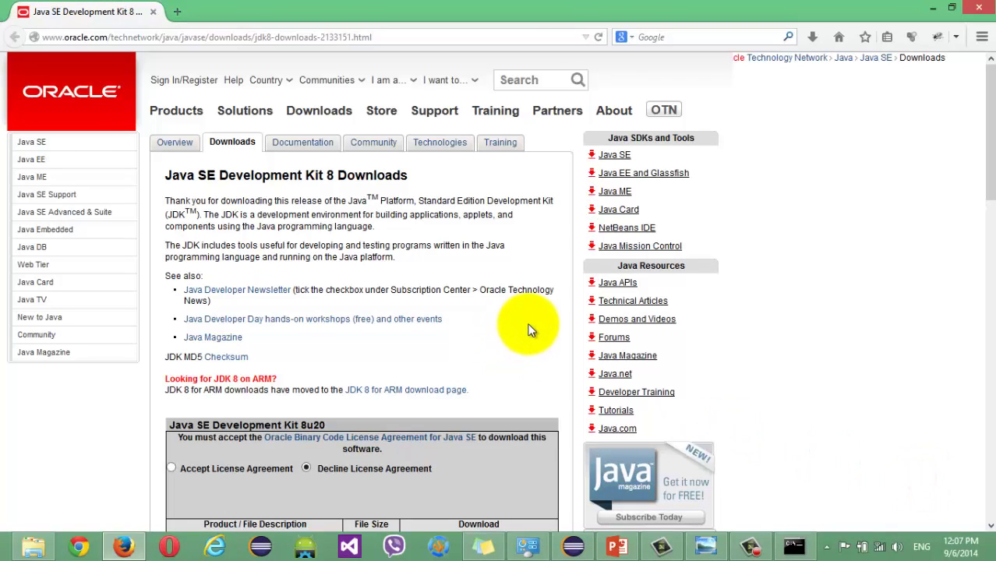
- Review the Java SE Development Kit 8u20 download packages on the Oracle page, and minimise the browser
scroll(528, 330, "down", 4)
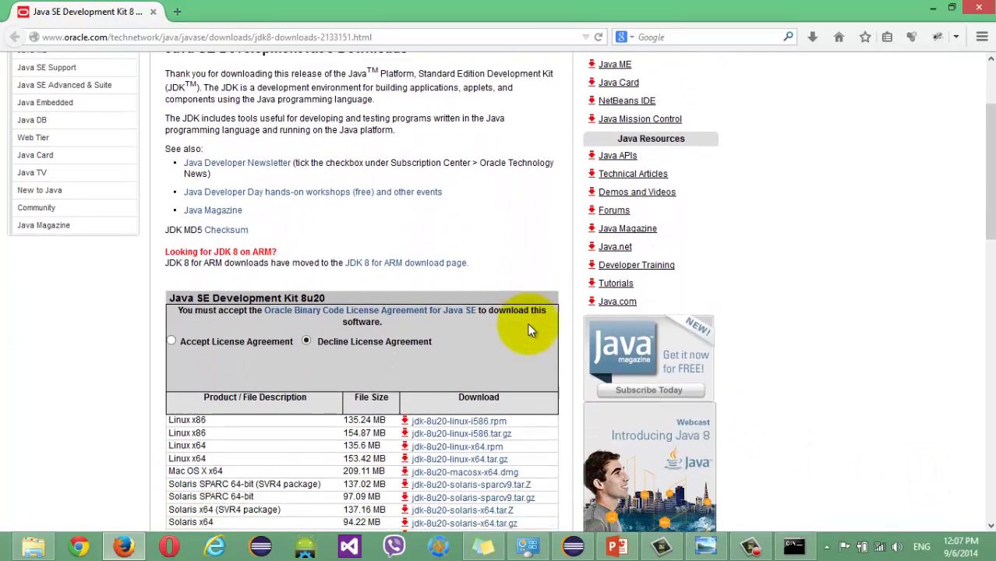
scroll(530, 326, "down", 3)
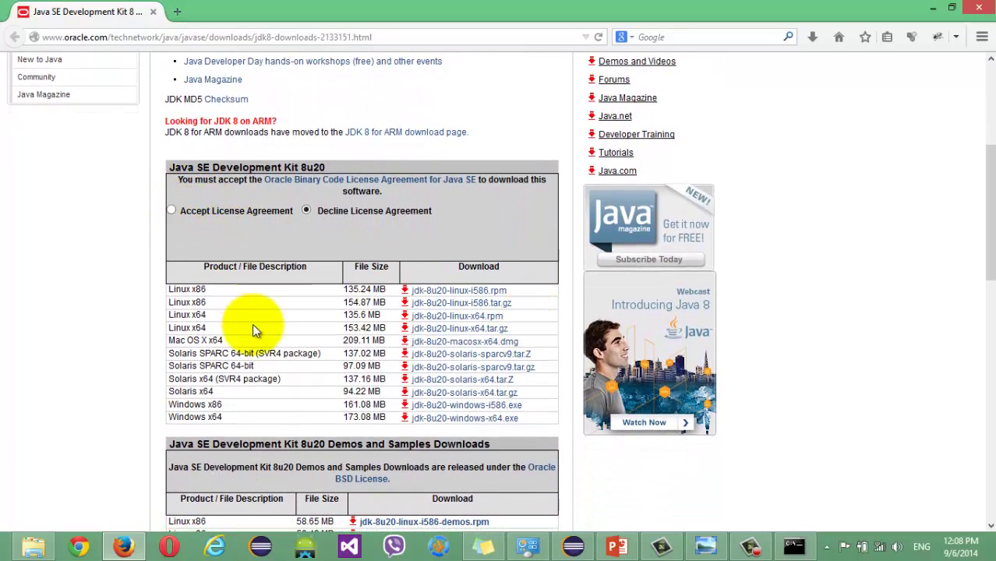
scroll(252, 324, "down", 1)
scroll(252, 323, "down", 1)
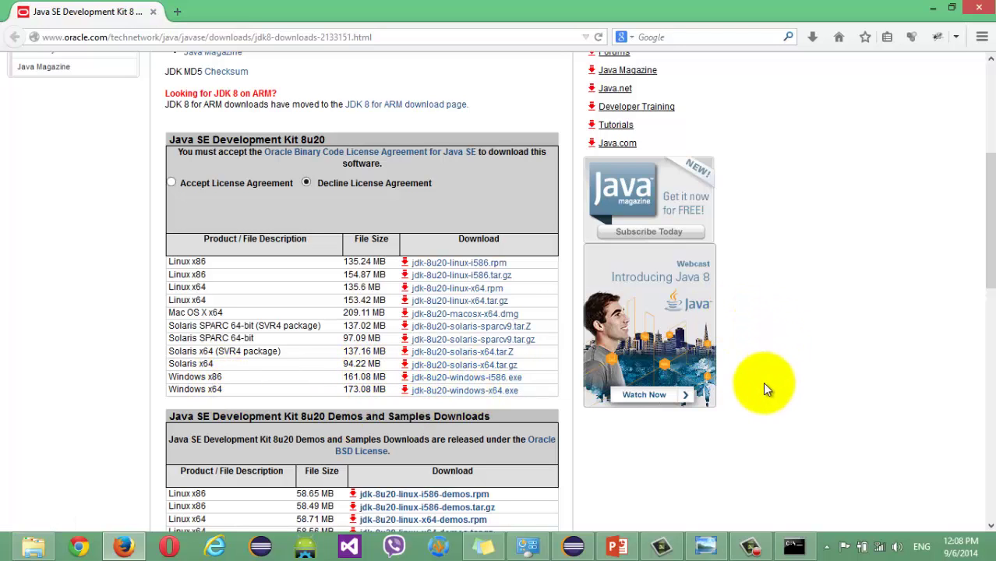
scroll(763, 382, "up", 4)
scroll(764, 389, "up", 2)
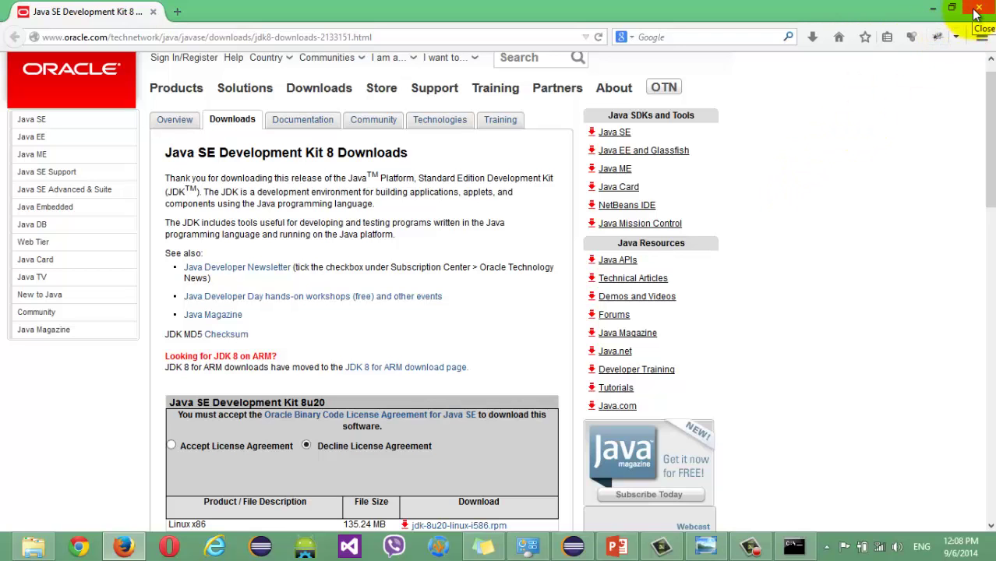
left_click(931, 9)
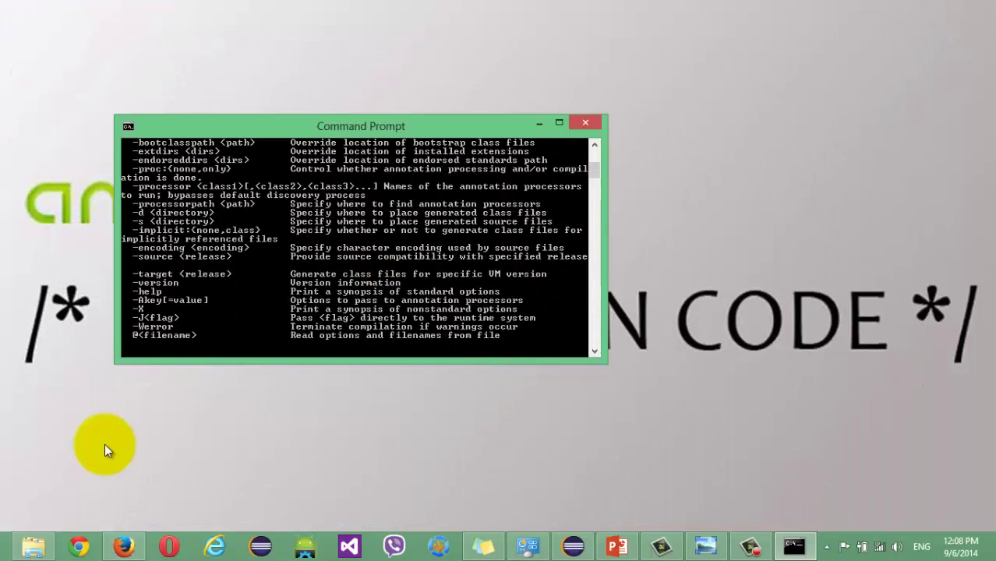
- Switch to File Explorer and open the Java folder inside Program Files on Local Disk (C:)
left_click(32, 550)
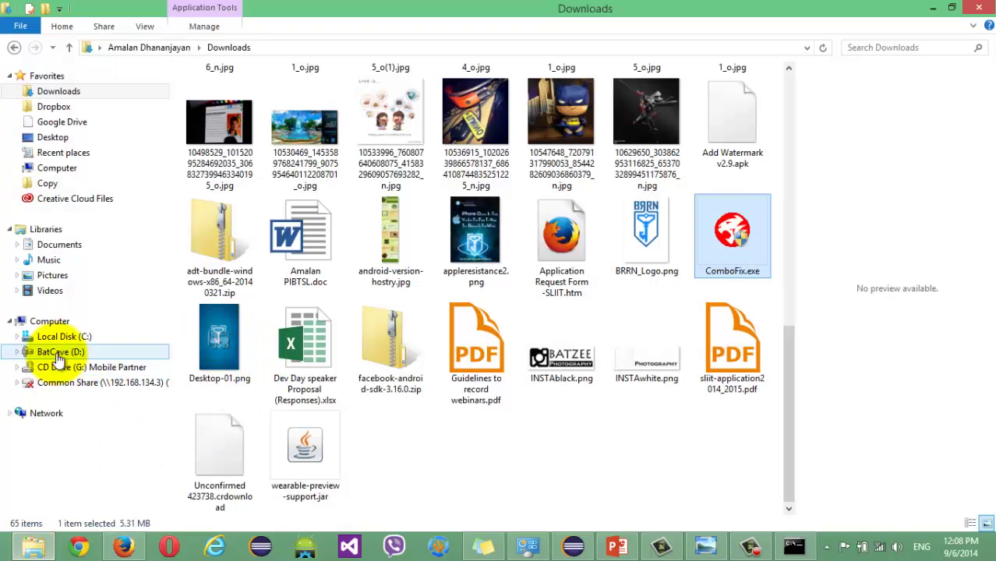
left_click(59, 340)
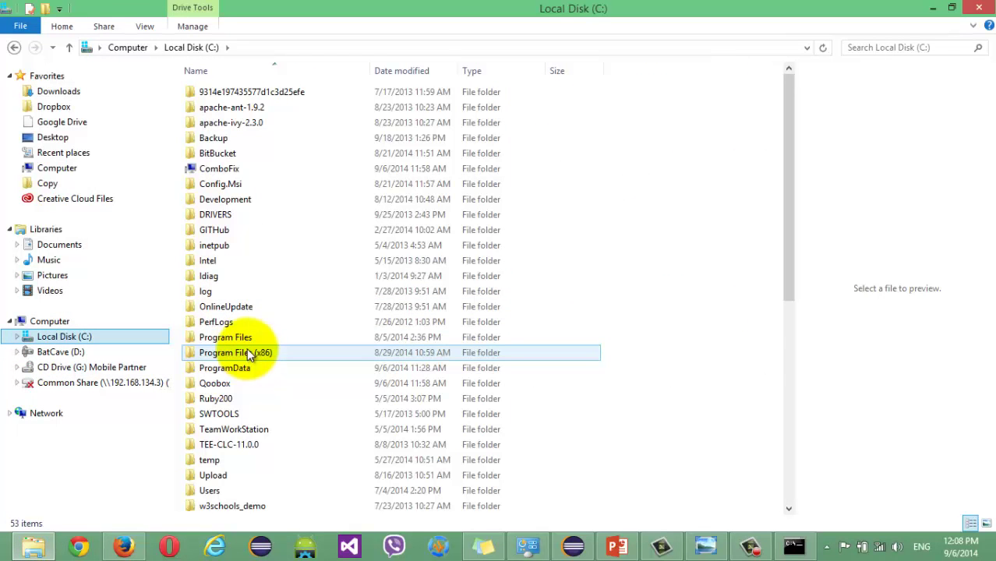
double_click(241, 343)
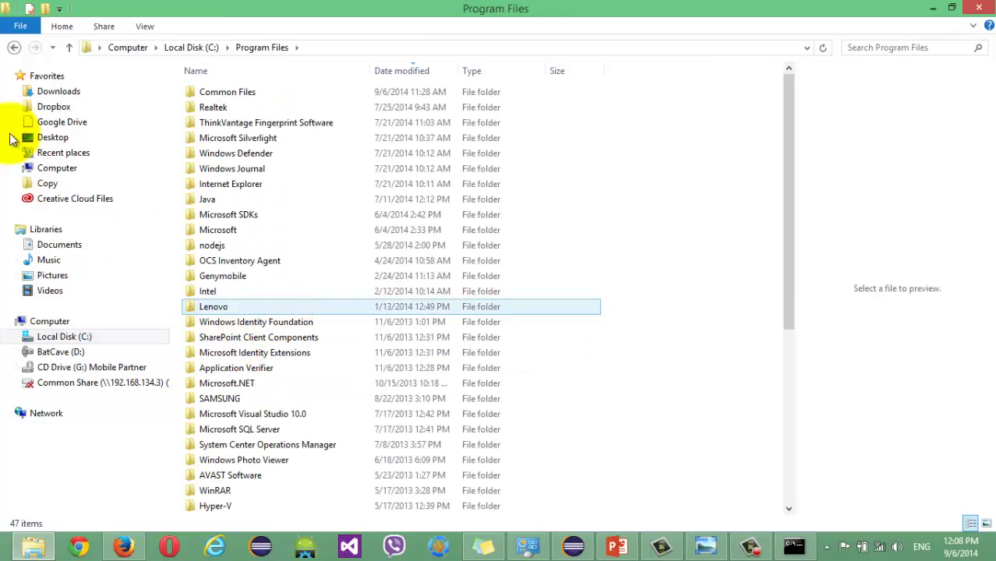
left_click(14, 48)
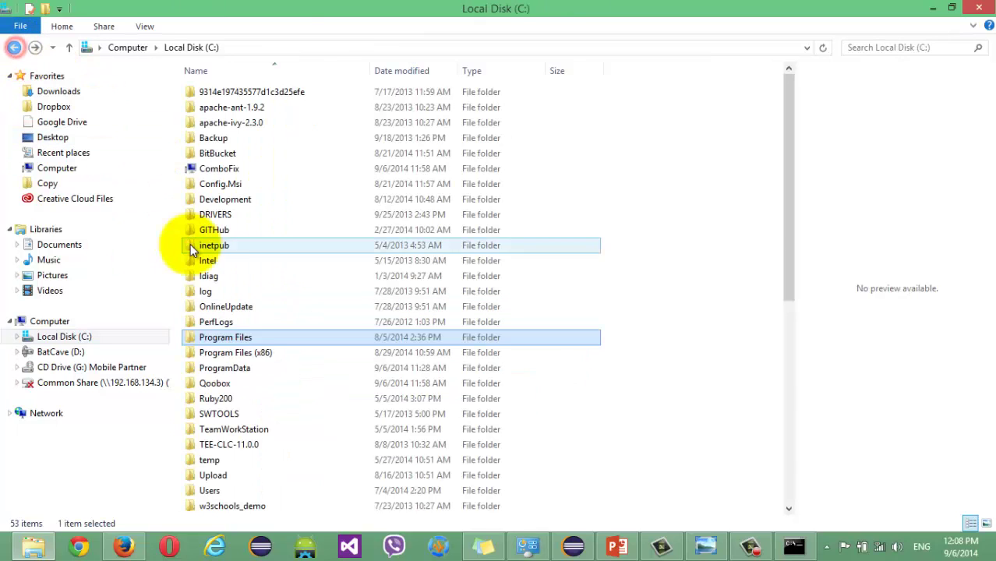
double_click(249, 339)
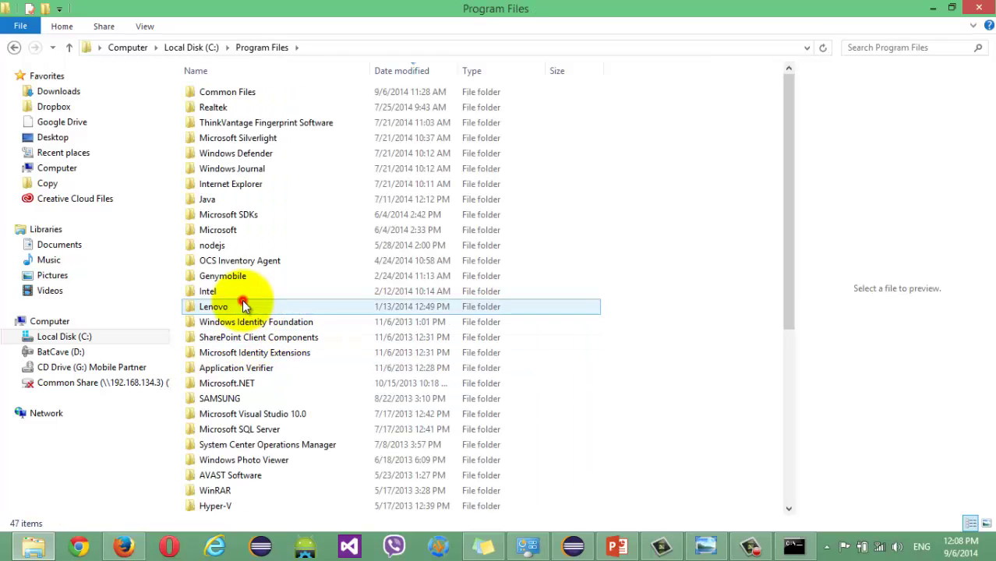
left_click(244, 304)
key("j")
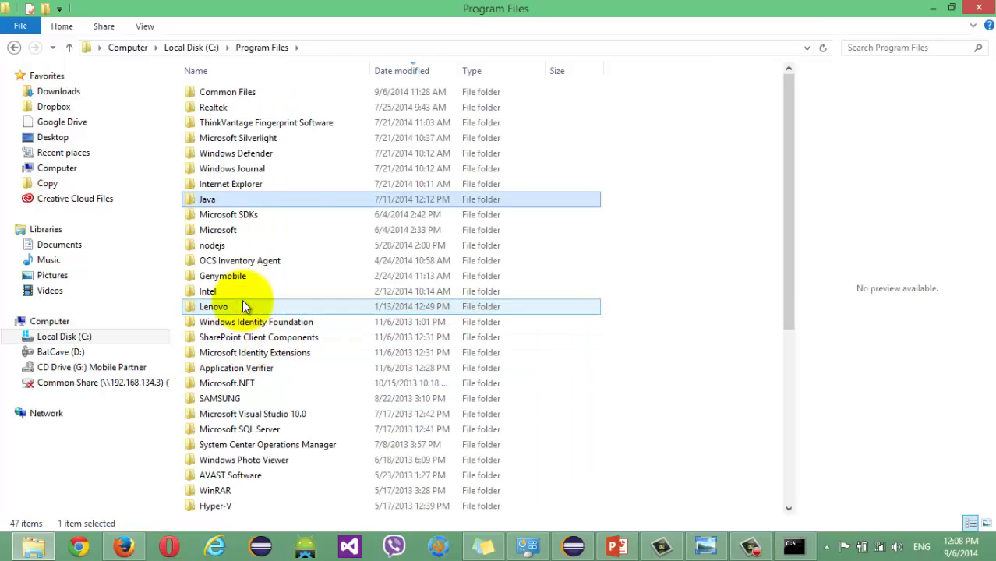
double_click(289, 200)
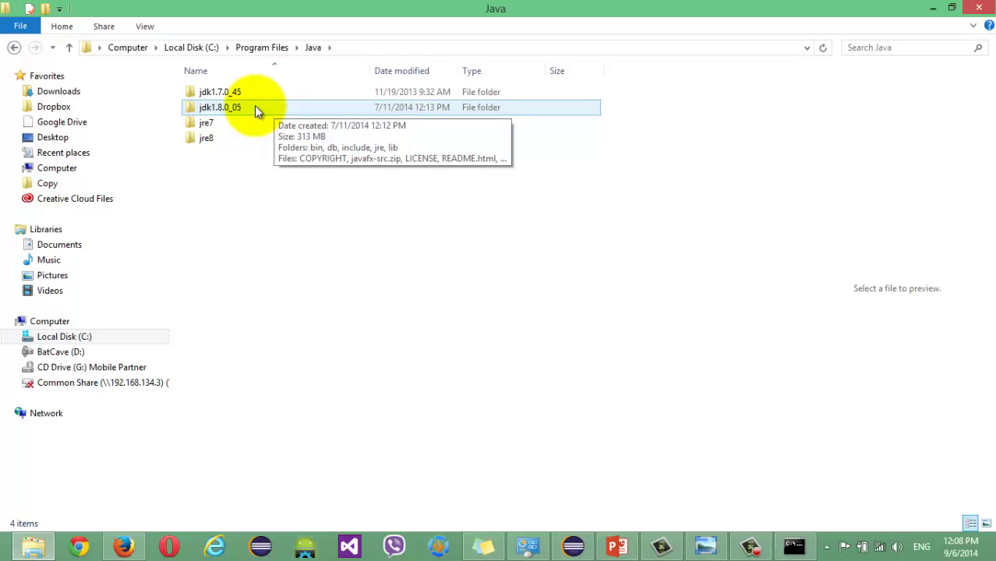
- Open the bin folder of jdk1.8.0_05 and copy its full folder path
double_click(255, 107)
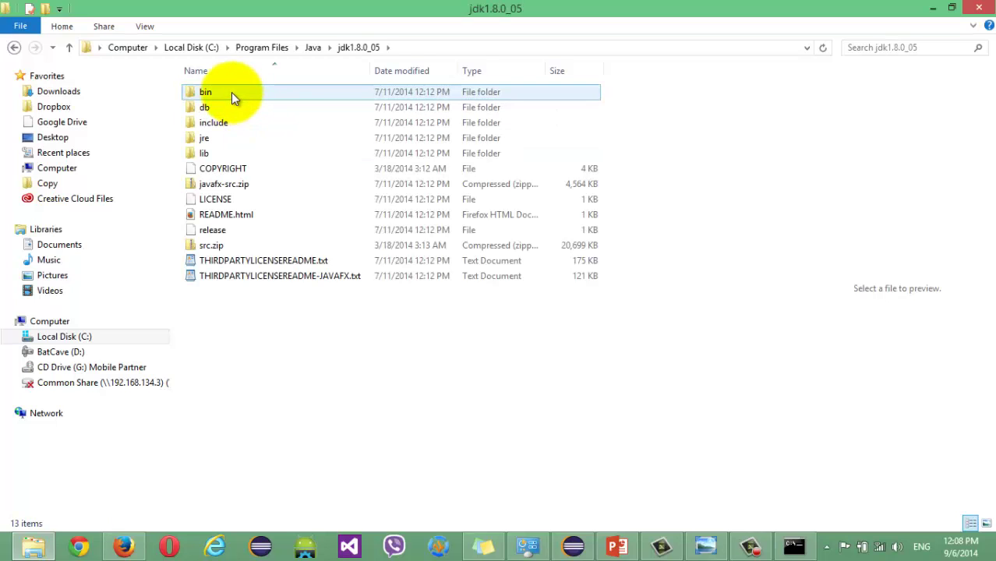
double_click(232, 92)
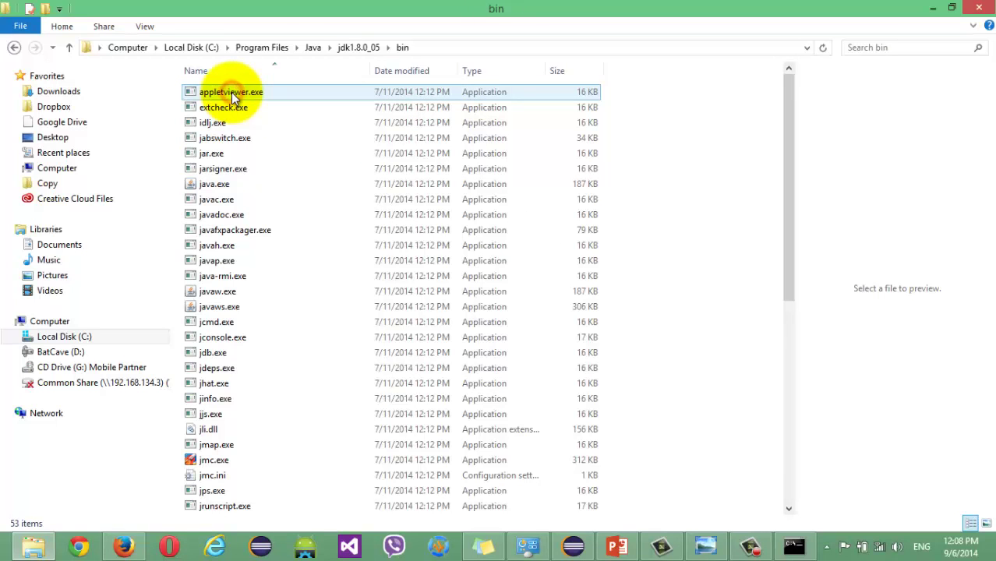
left_click(435, 49)
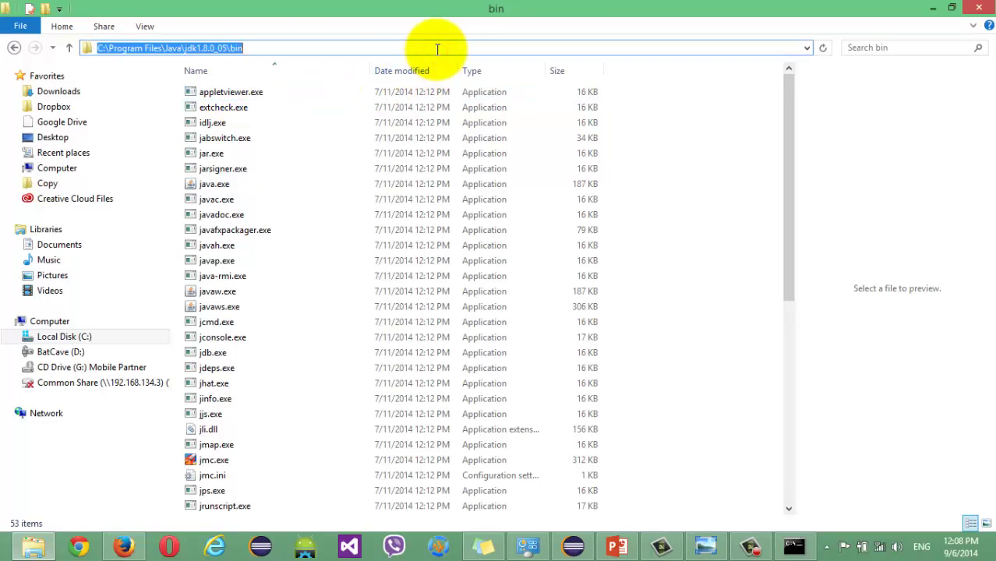
right_click(233, 56)
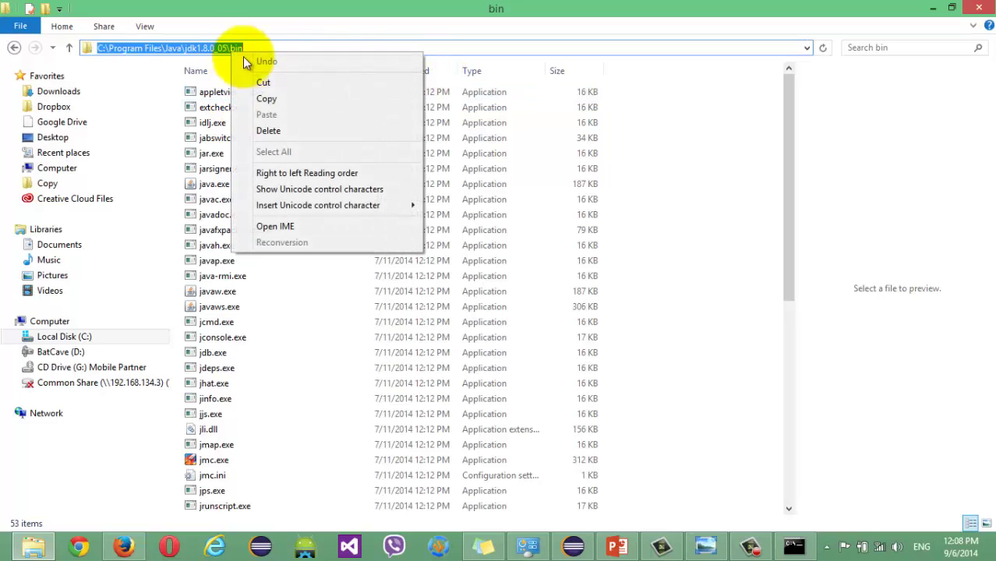
left_click(271, 95)
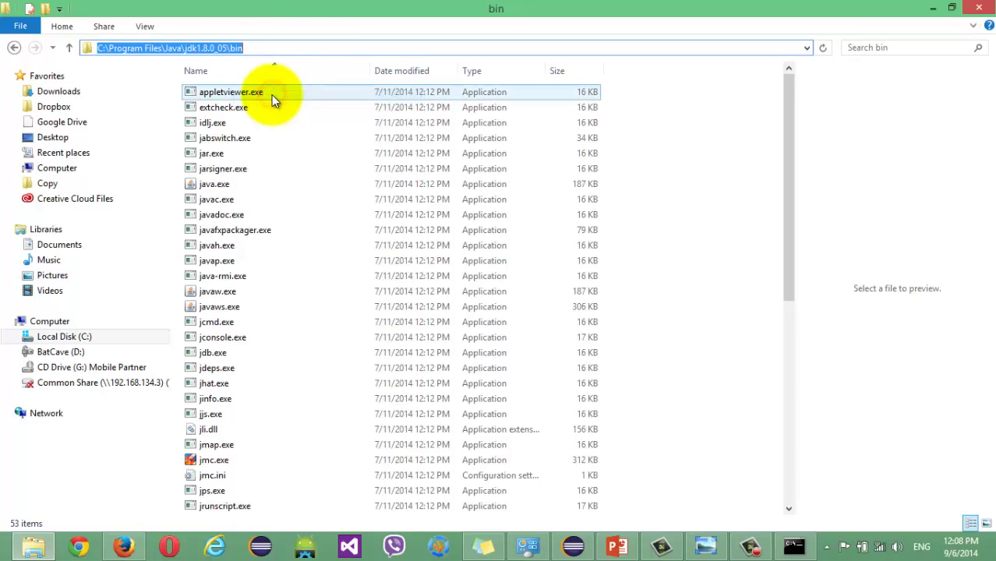
- Open the computer's system properties and bring up the Environment Variables dialog from the advanced system settings
left_click(61, 326)
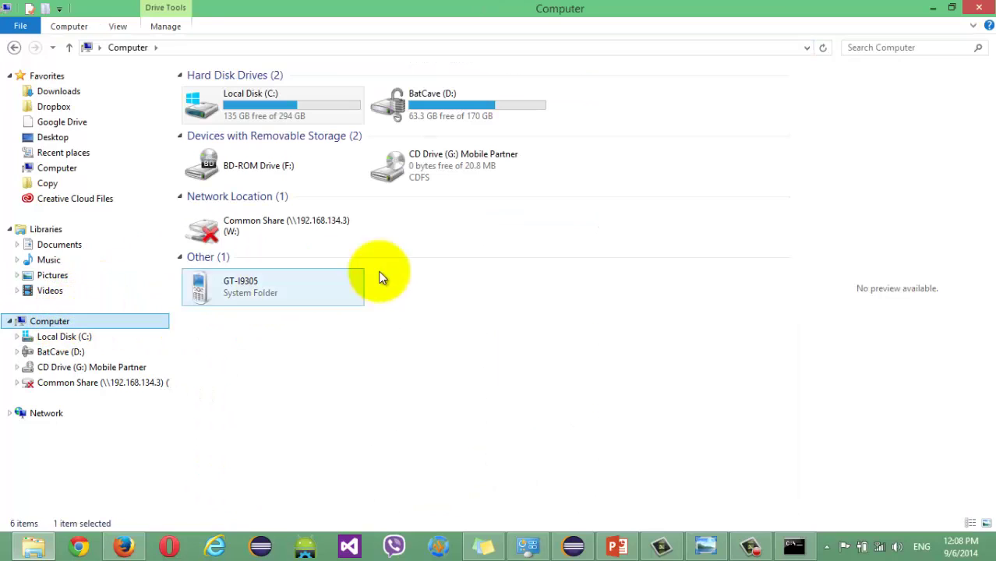
right_click(347, 352)
left_click(398, 501)
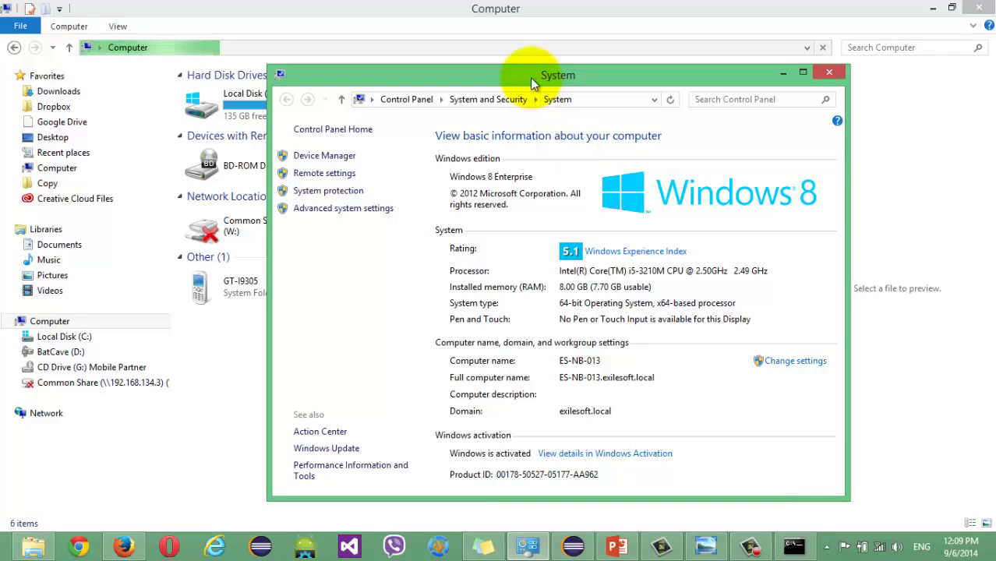
left_click_drag(509, 70, 477, 46)
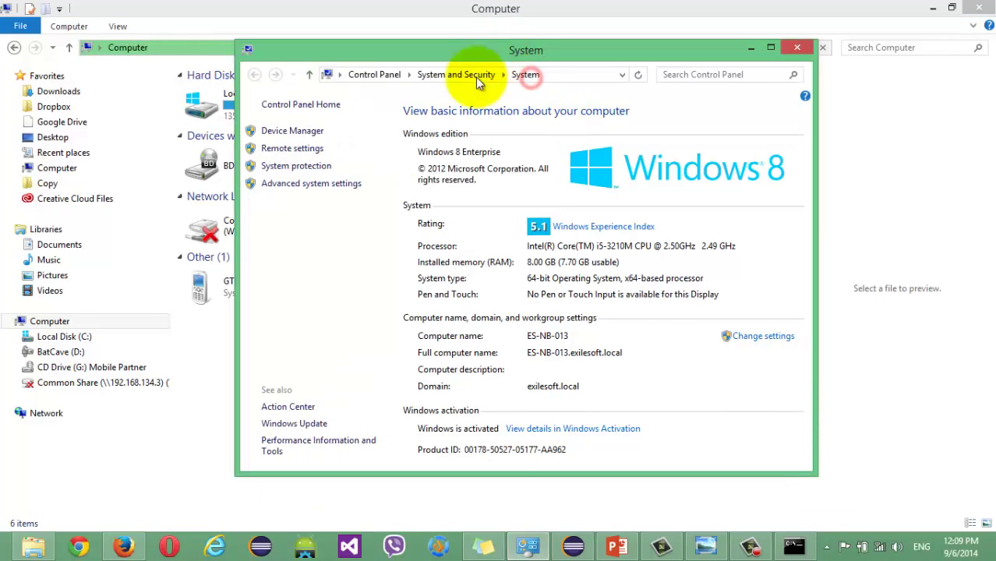
left_click(337, 190)
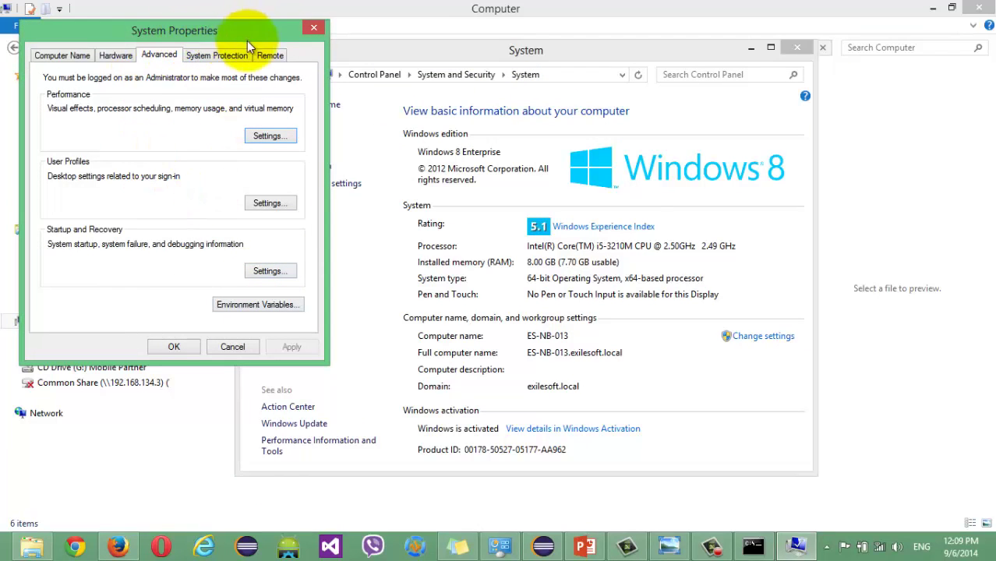
left_click(251, 305)
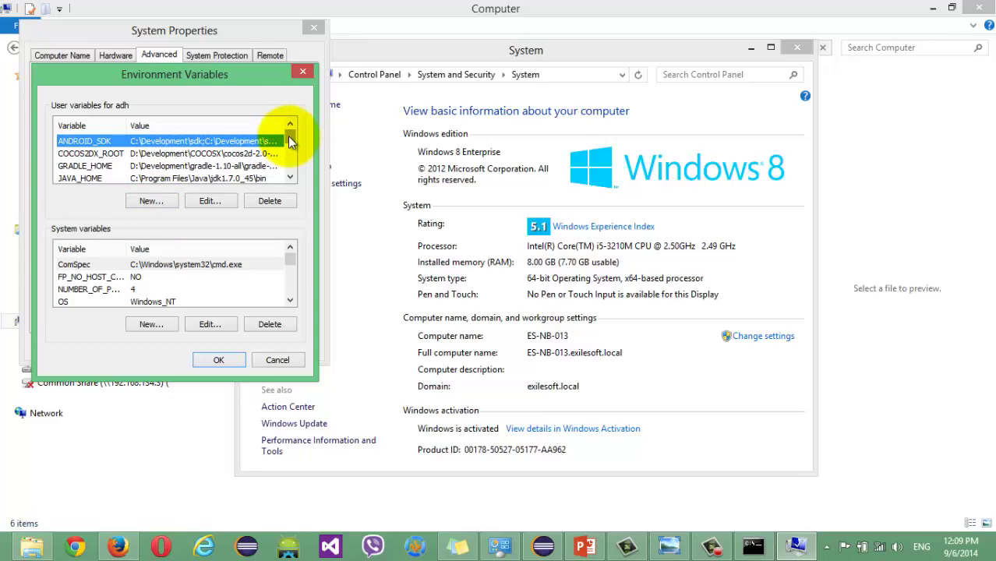
left_click_drag(290, 140, 291, 162)
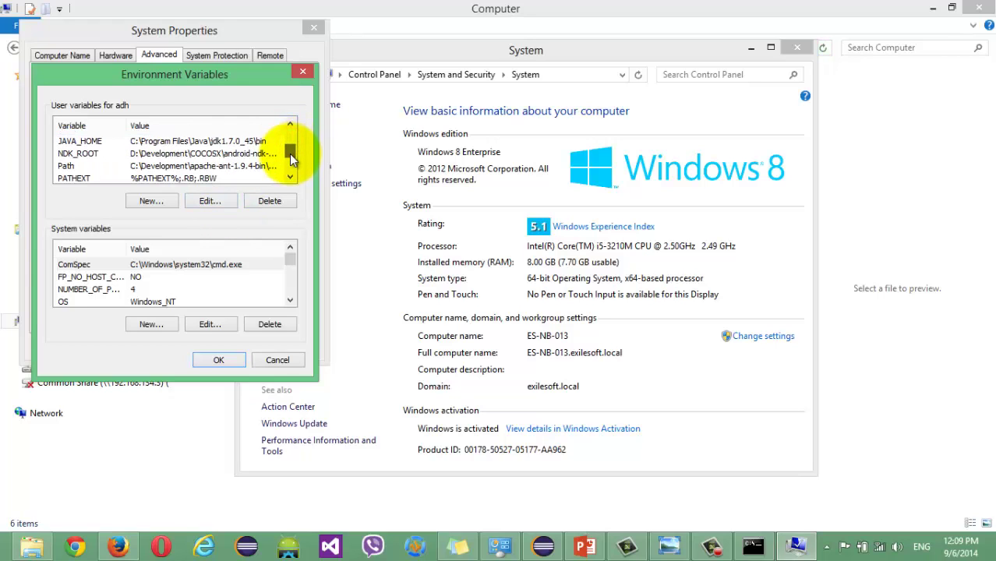
left_click(210, 200)
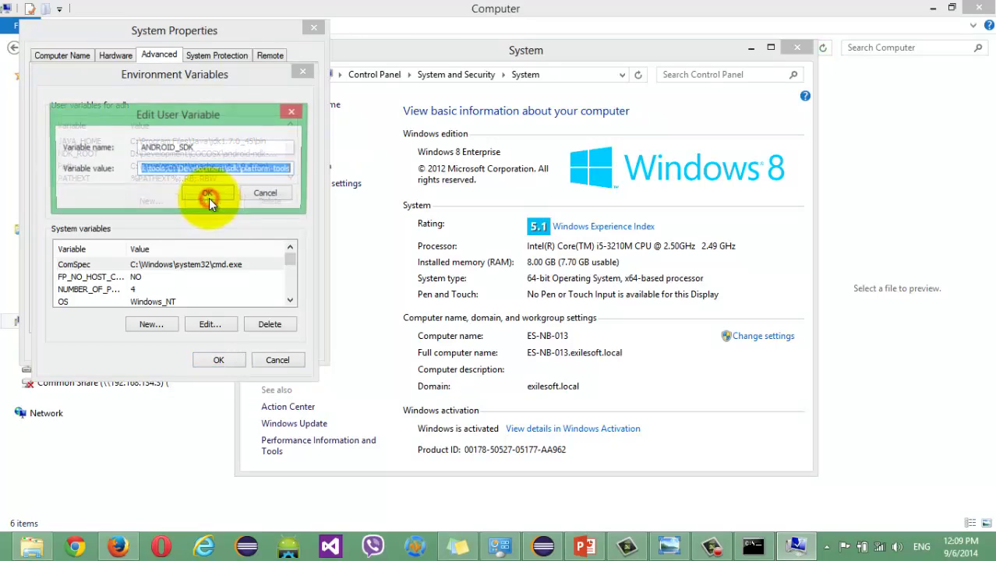
left_click(260, 194)
- Fill in a new user variable named PATH with the value C:\Program Files\Java\jdk1.8.0_05\bin, and cancel its creation
left_click(161, 203)
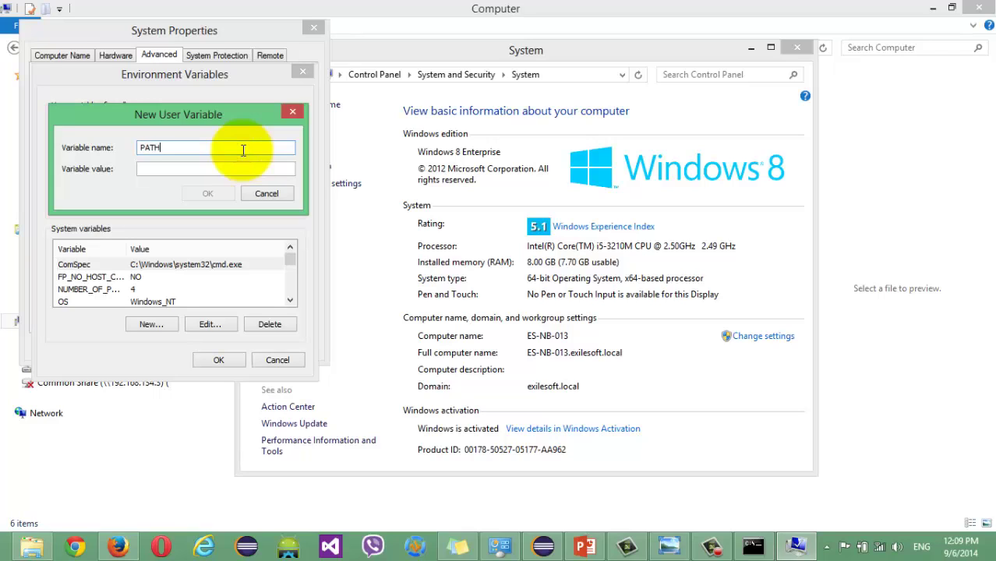
left_click(257, 169)
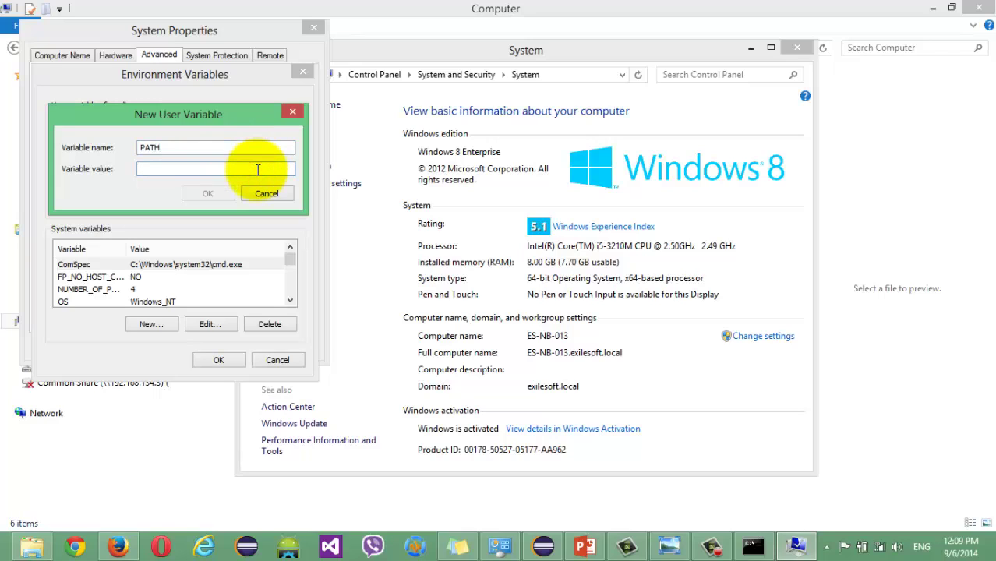
key("ctrl+v")
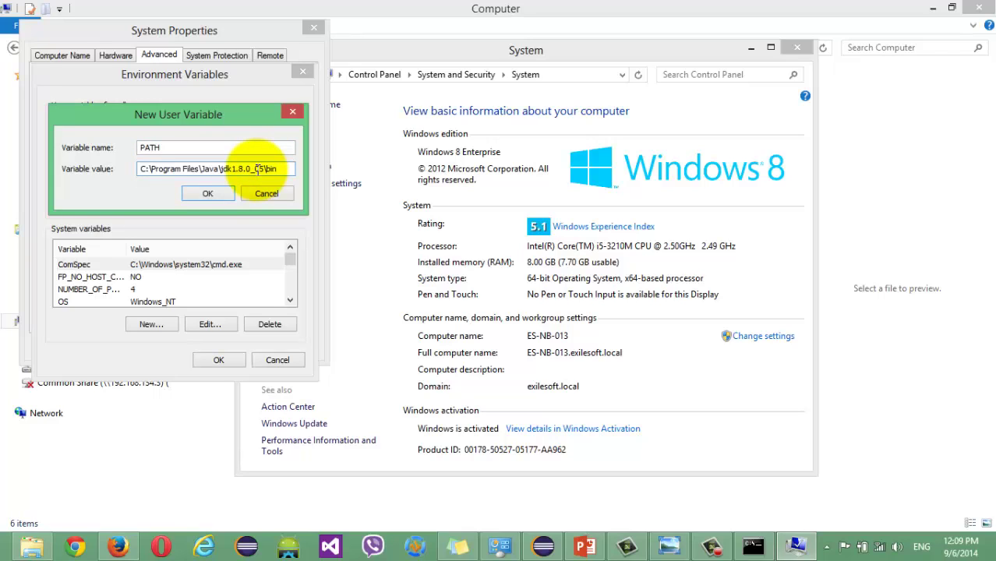
left_click(269, 196)
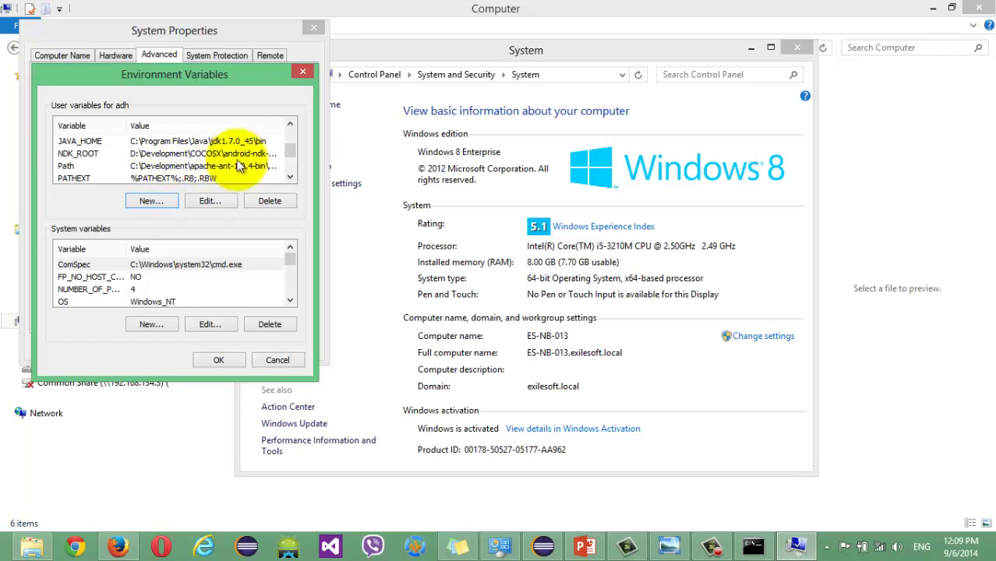
- Select the existing Path user variable, accept the Environment Variables and System Properties dialogs, and close the System window
left_click(262, 169)
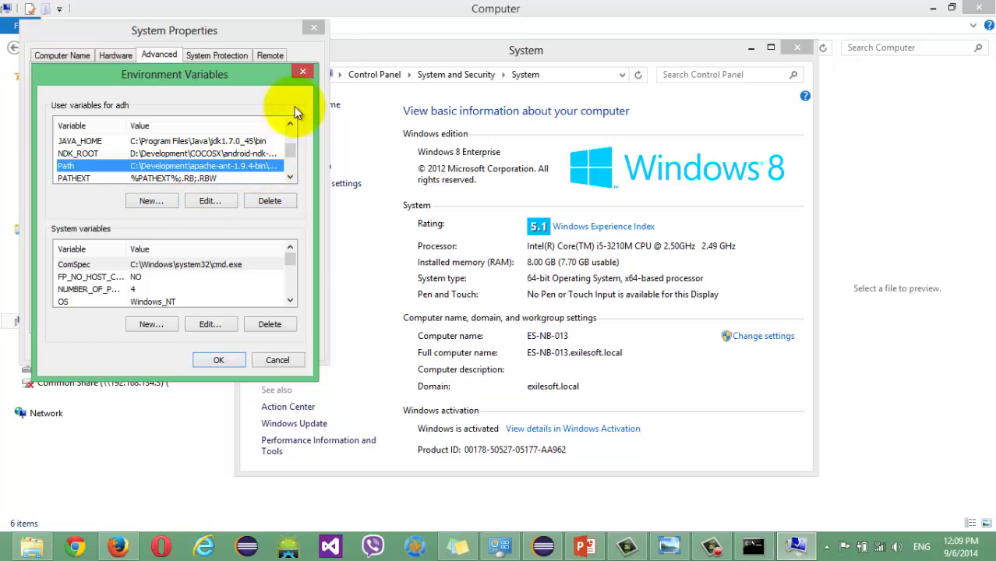
left_click(230, 359)
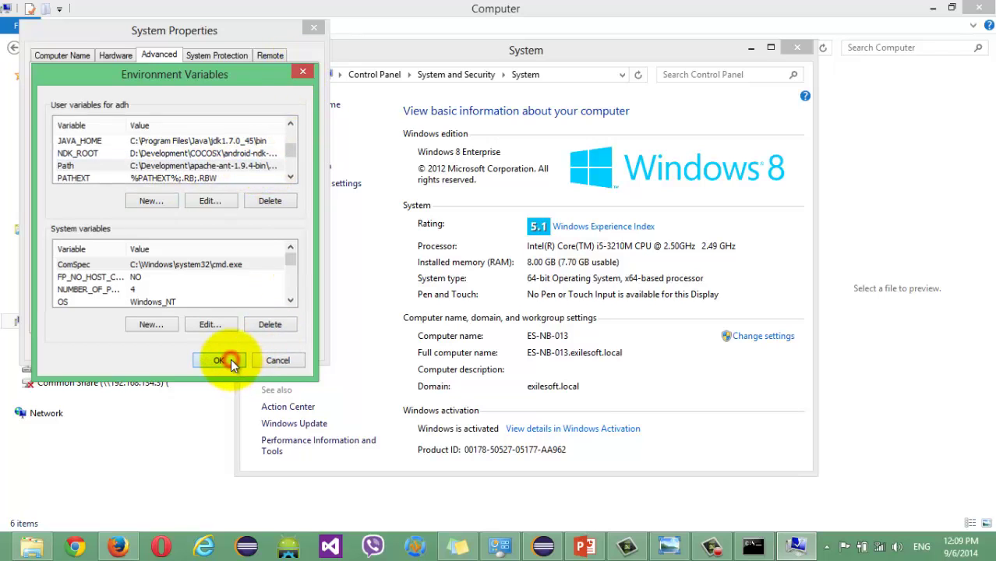
left_click(173, 347)
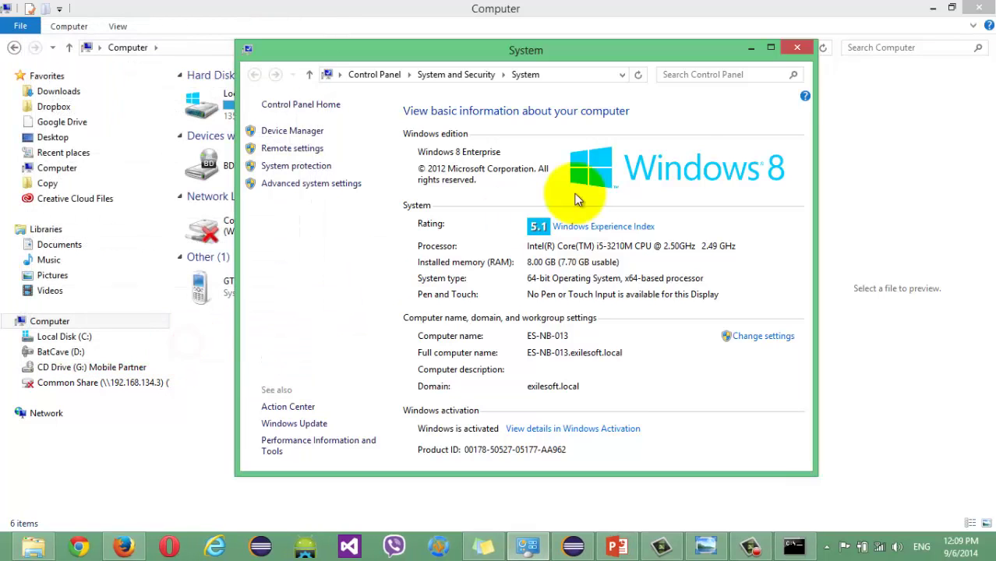
left_click(797, 48)
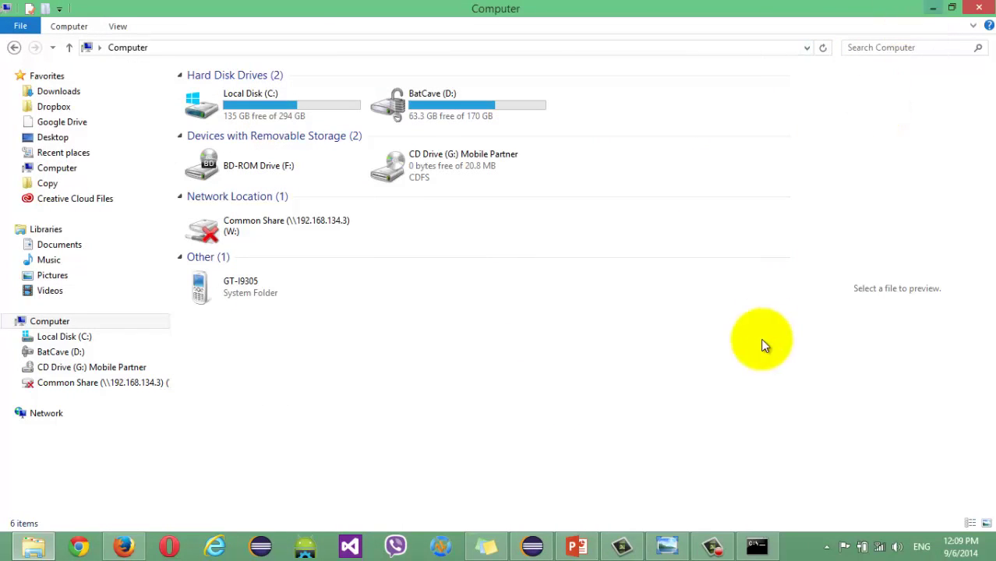
- Switch to Command Prompt and review the javac usage output from its beginning
left_click(756, 545)
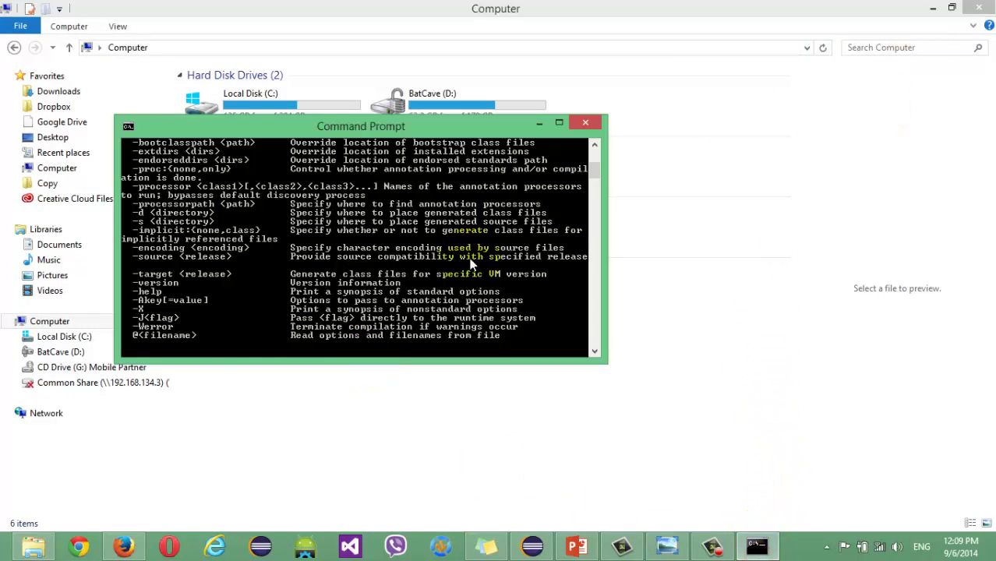
scroll(451, 307, "up", 8)
scroll(450, 308, "down", 12)
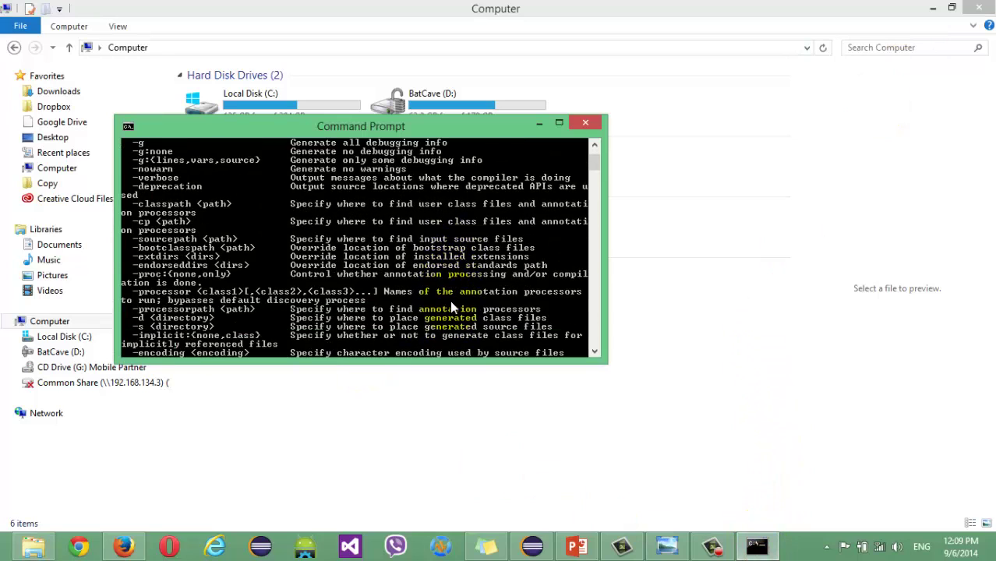
scroll(450, 308, "up", 10)
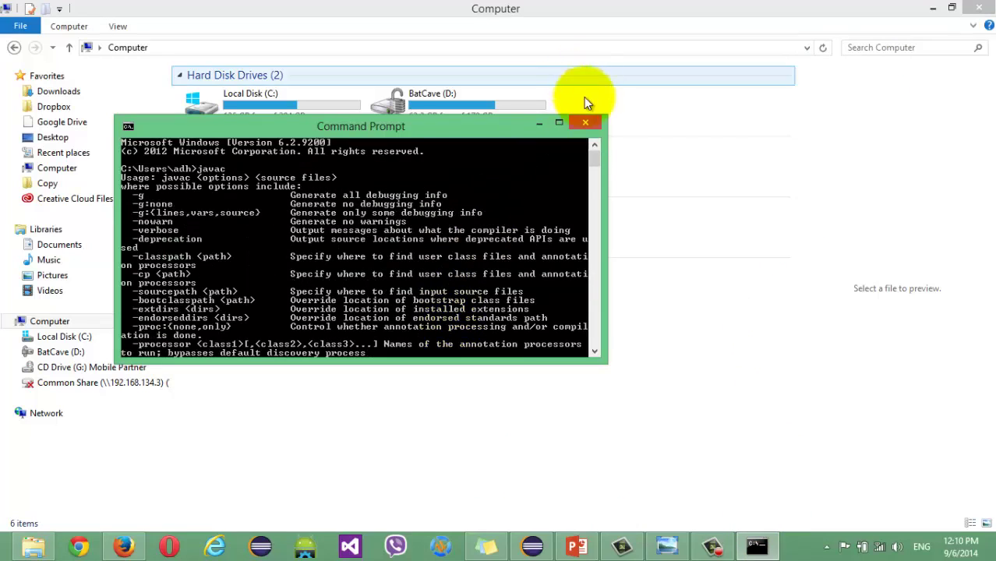
- Close the Command Prompt and Computer windows and switch to the Java SE Development Kit download page in Firefox
left_click(584, 125)
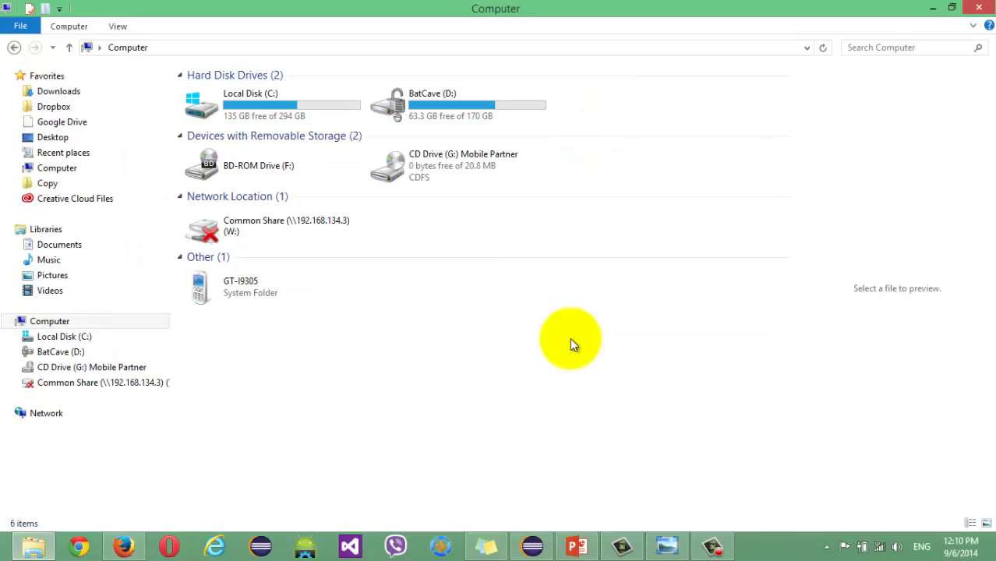
mouse_move(992, 3)
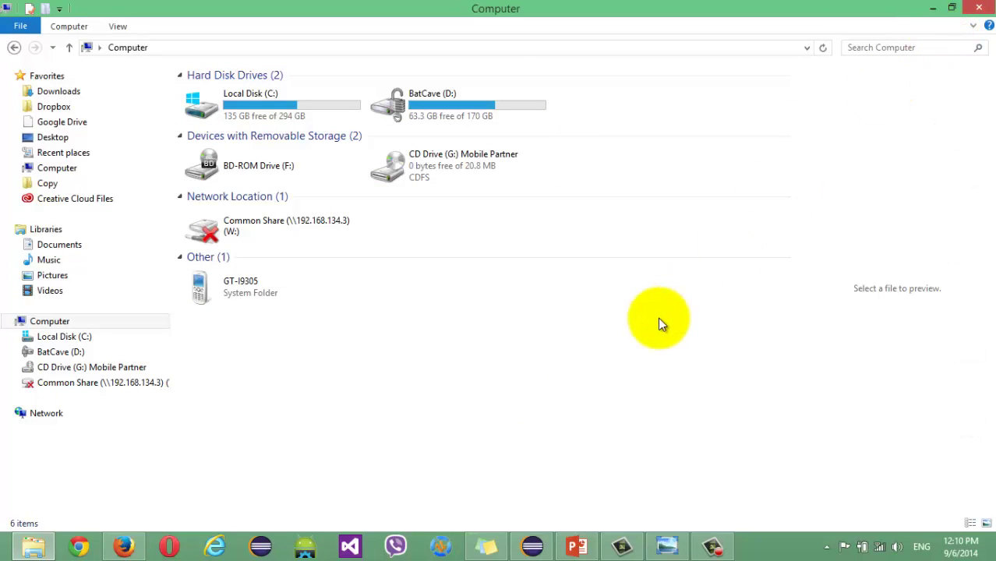
left_click(979, 8)
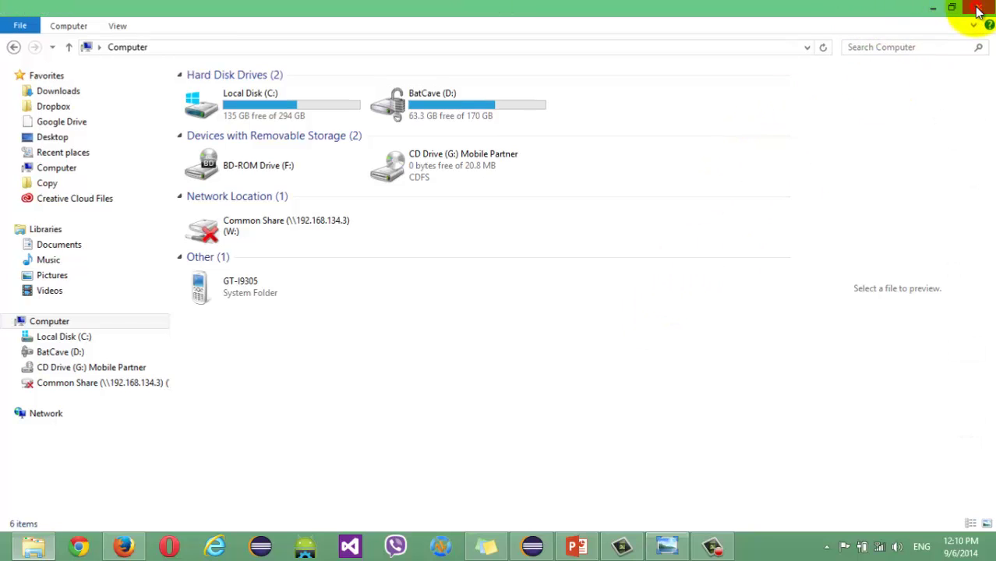
left_click(124, 546)
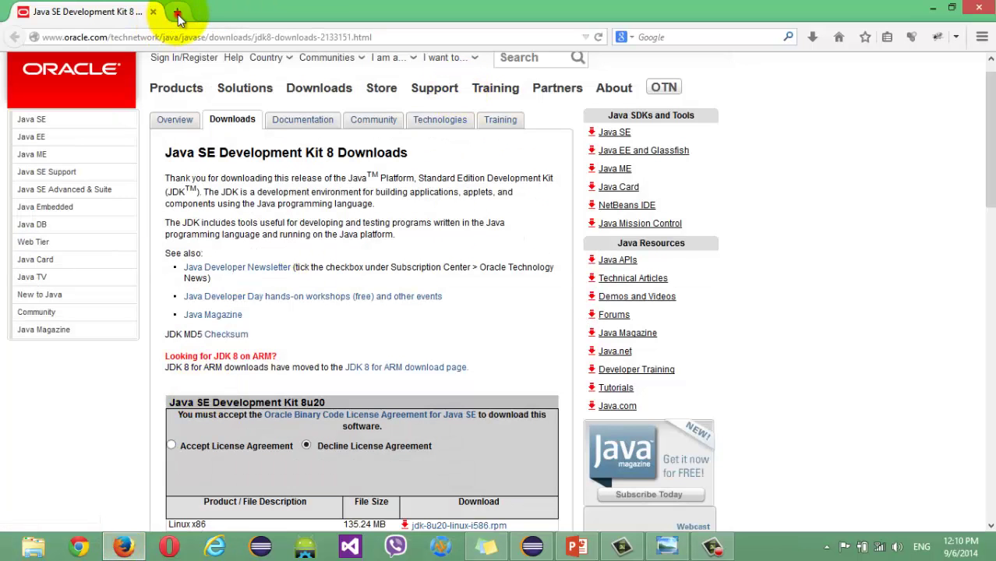
left_click(178, 13)
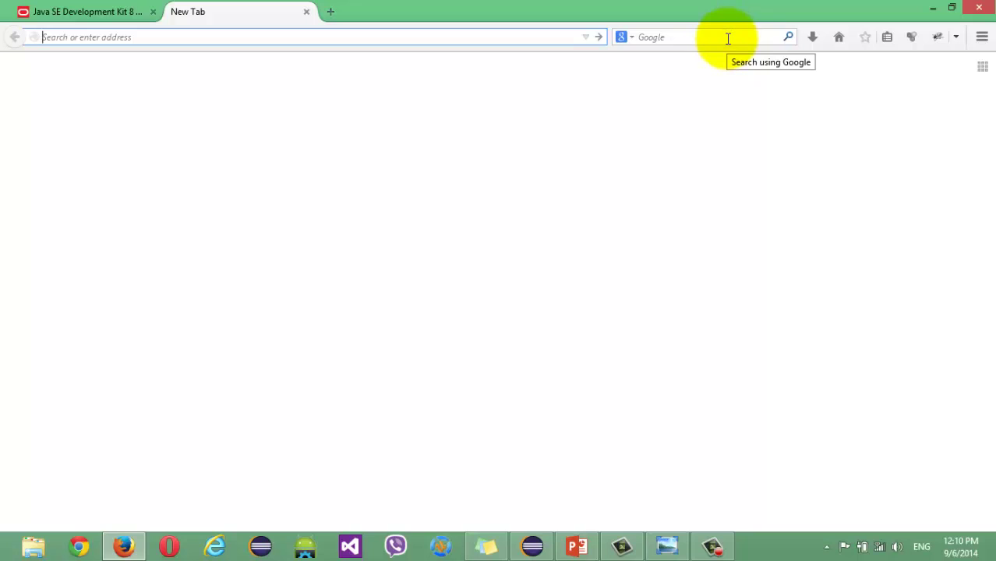
type("ADT d")
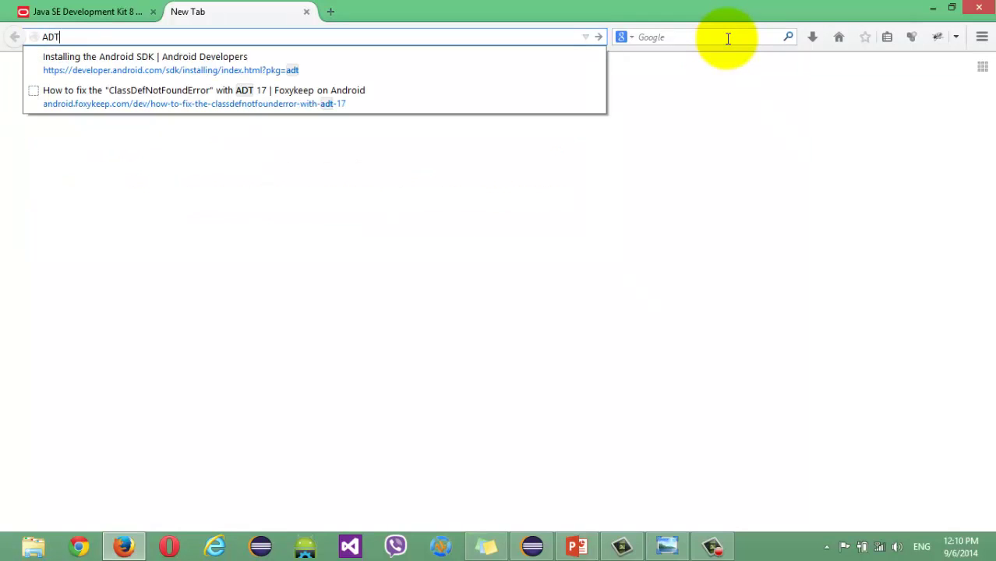
key("BackSpace")
key("BackSpace")
key("BackSpace")
key("BackSpace")
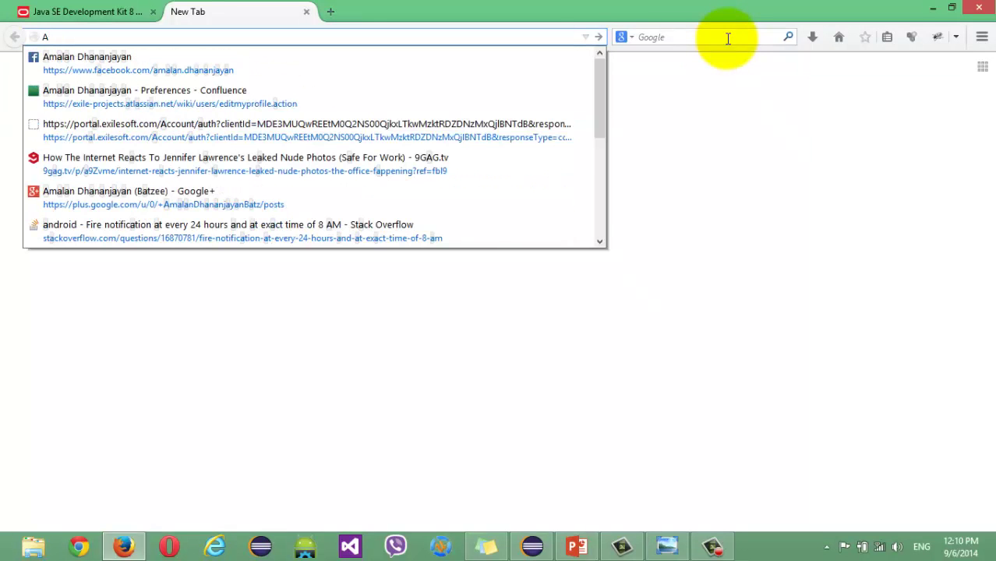
key("BackSpace")
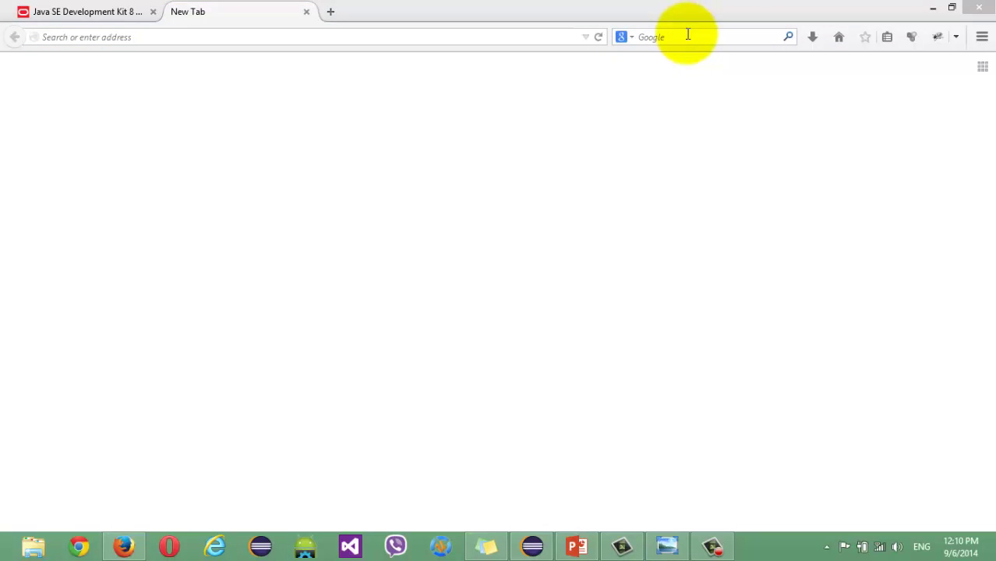
- Search Google for "Android ADT dowload" and open the ADT Plugin result, closing its tab when done
left_click(686, 36)
type("Andro")
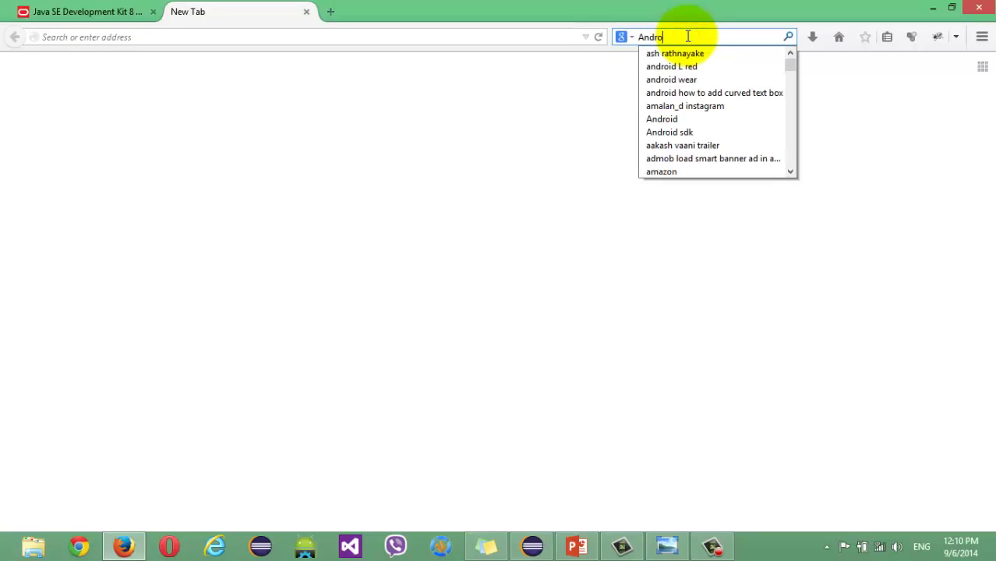
type("id ADT do")
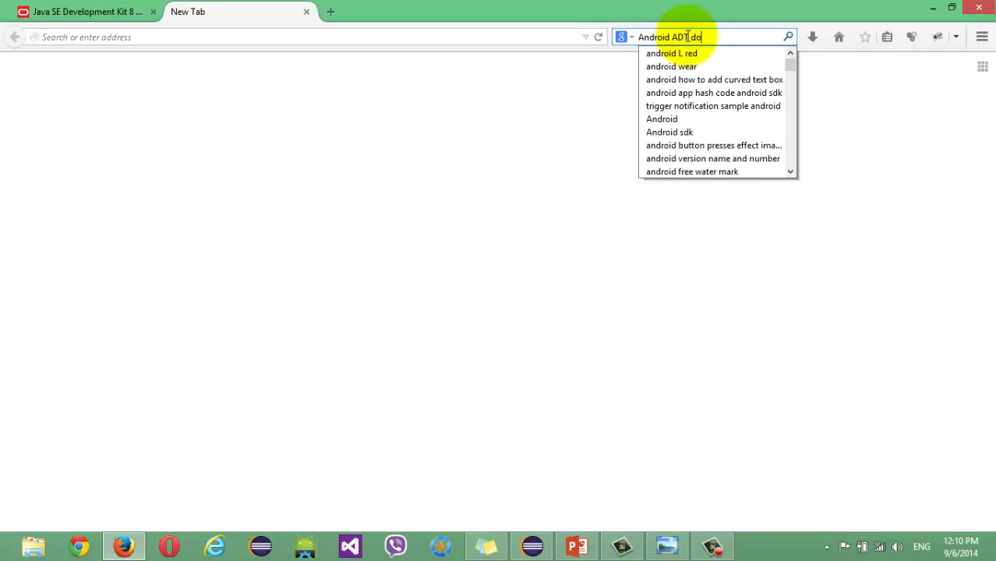
type("wload")
key("Return")
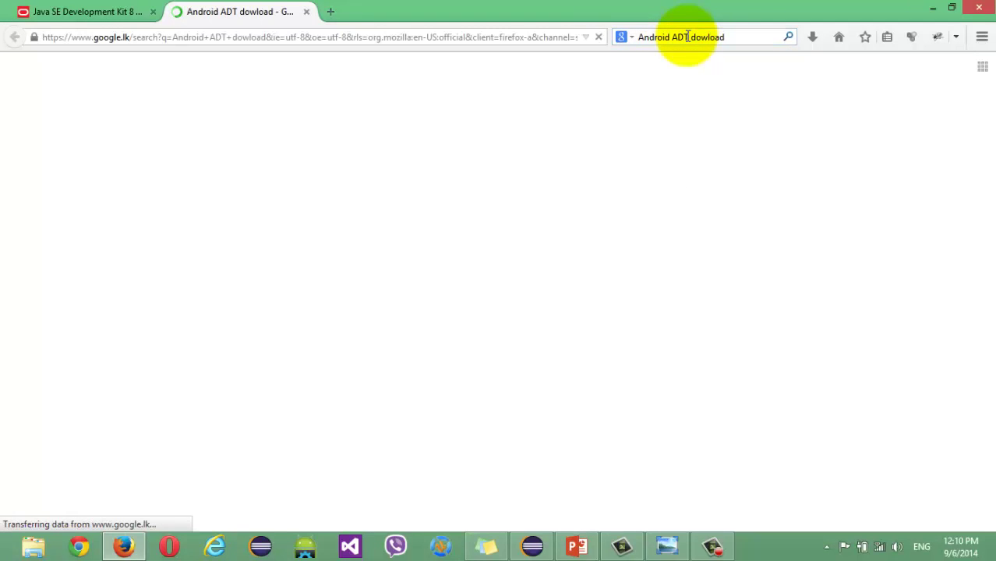
left_click(182, 261)
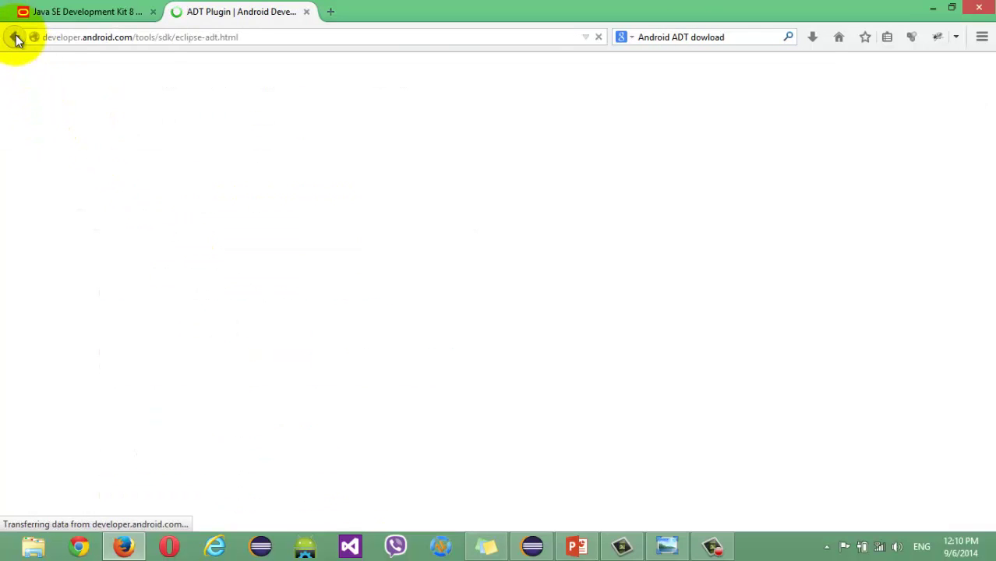
left_click(307, 12)
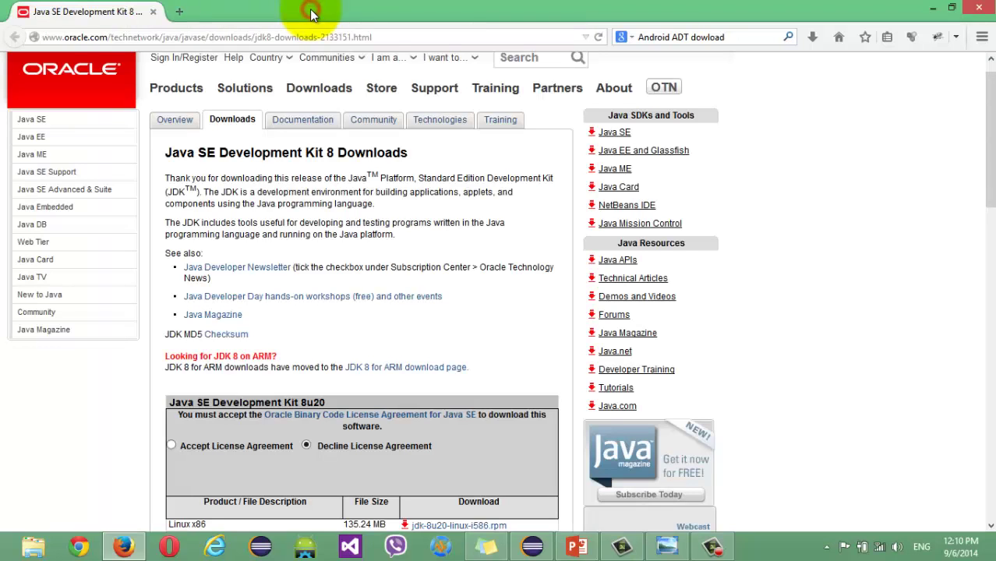
- Search from the Google home page for "adt download" and open the Android SDK page on Android Developers to the Eclipse ADT download
left_click(842, 36)
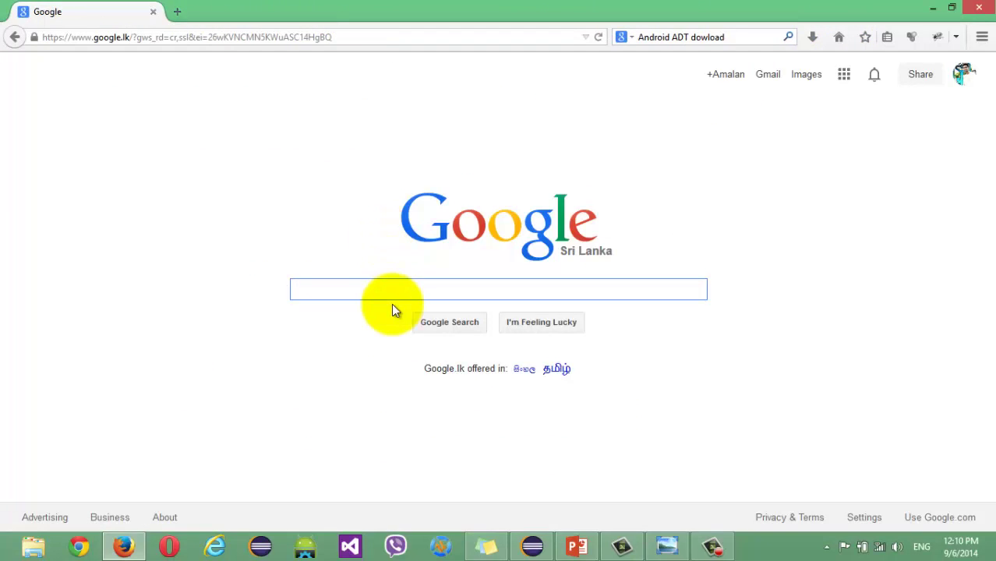
left_click(431, 293)
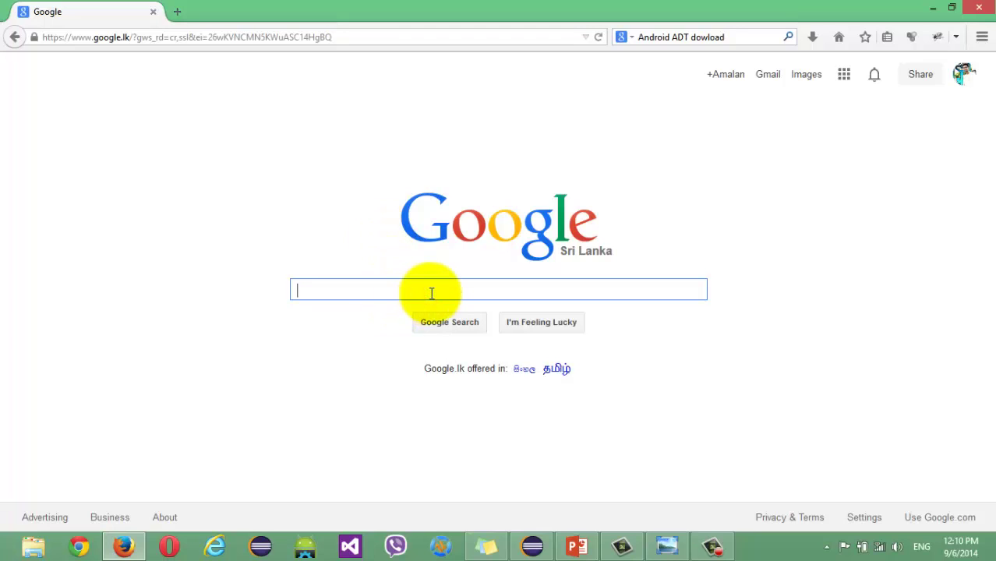
type("ADT")
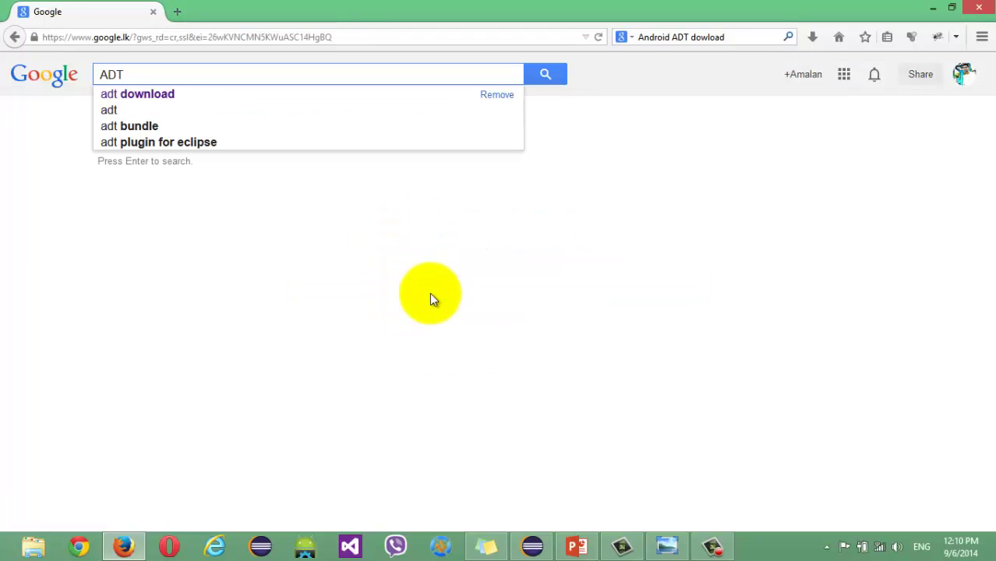
key("Down")
key("Return")
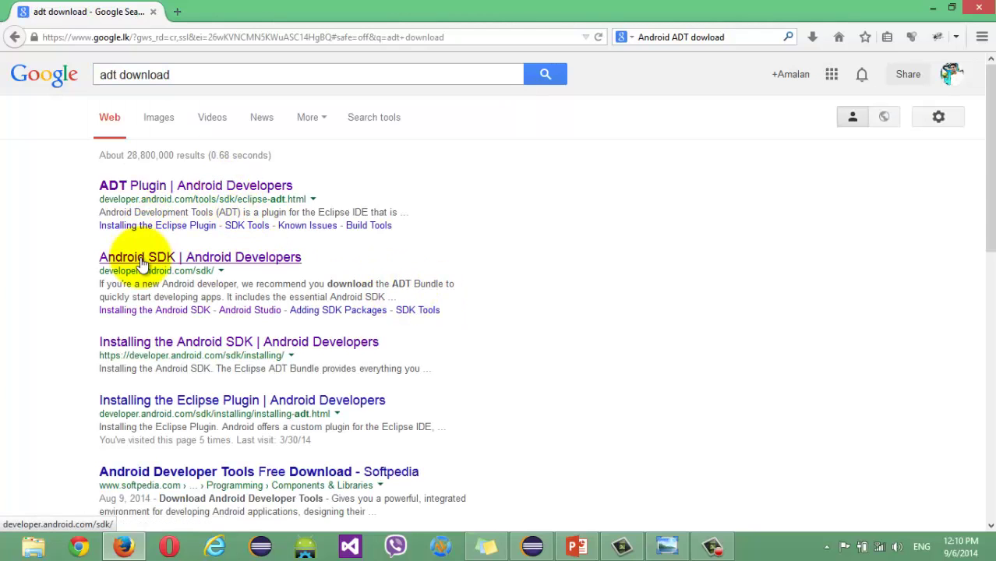
left_click(213, 258)
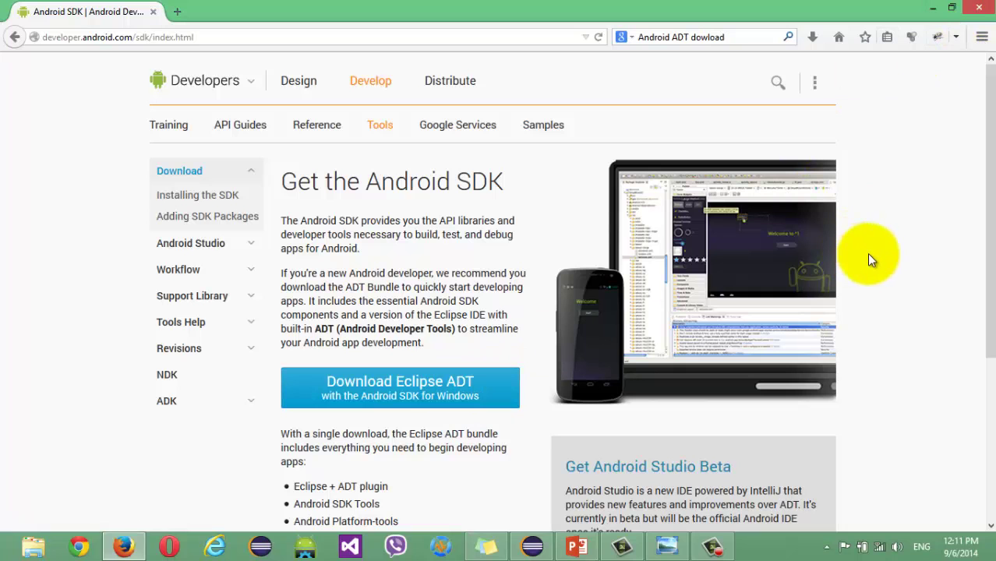
scroll(871, 260, "down", 1)
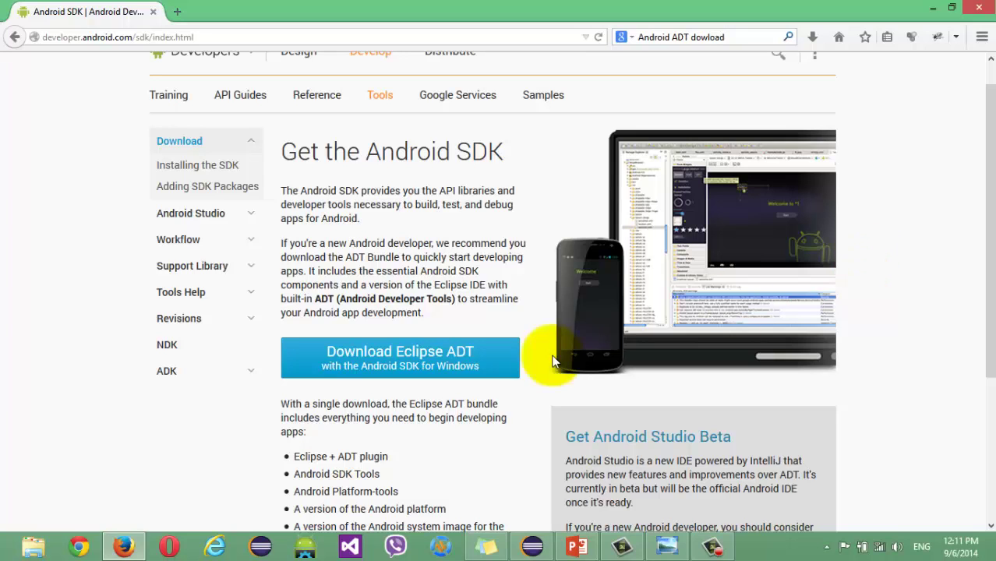
- Switch to File Explorer and open the Eclipse extracted folder on the BatCave (D:) drive
left_click(39, 548)
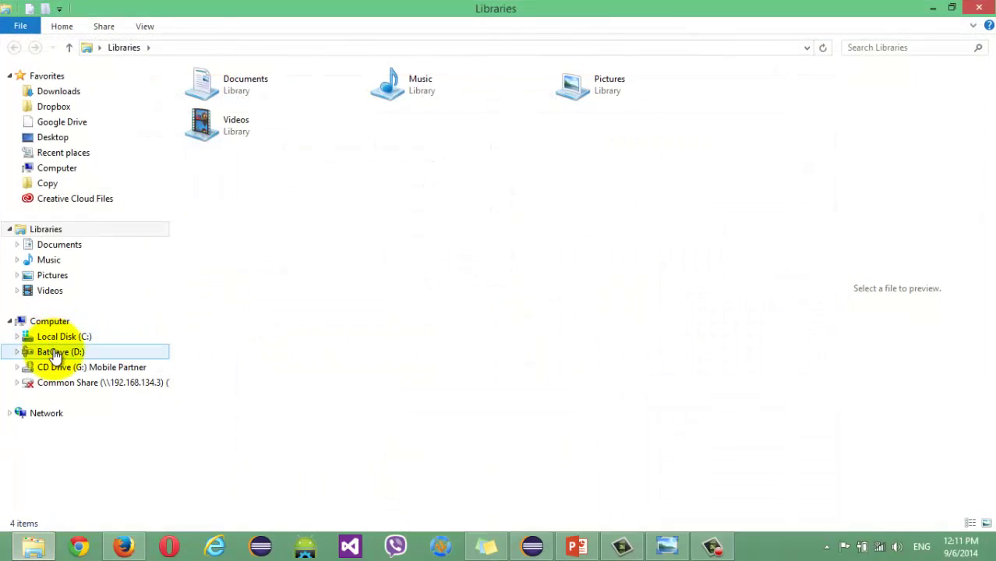
left_click(56, 353)
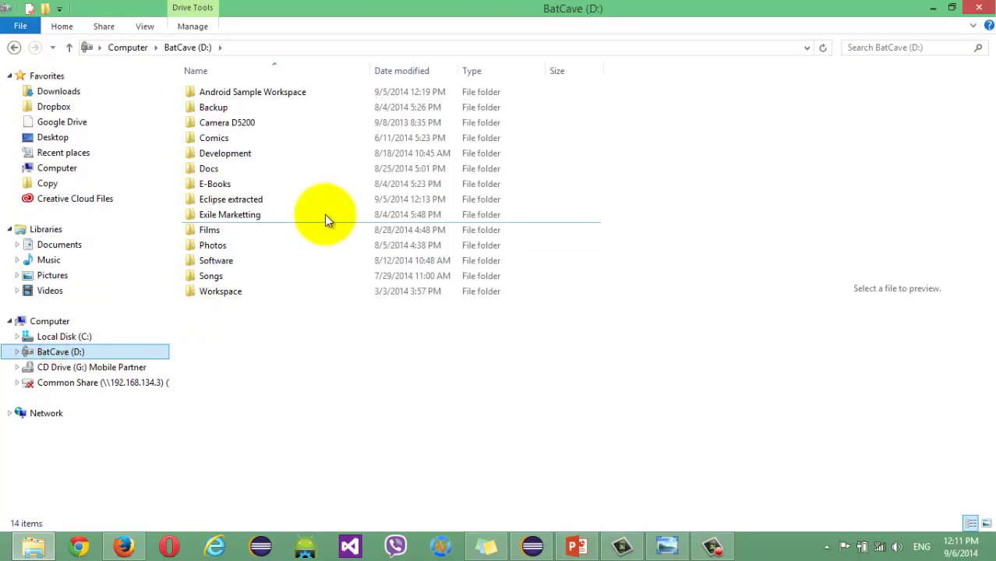
left_click(266, 199)
double_click(266, 199)
- Point out the extracted eclipse folder, sdk folder and SDK Manager.exe by selecting them together, and clear the selection
left_click_drag(267, 196, 227, 91)
left_click(290, 181)
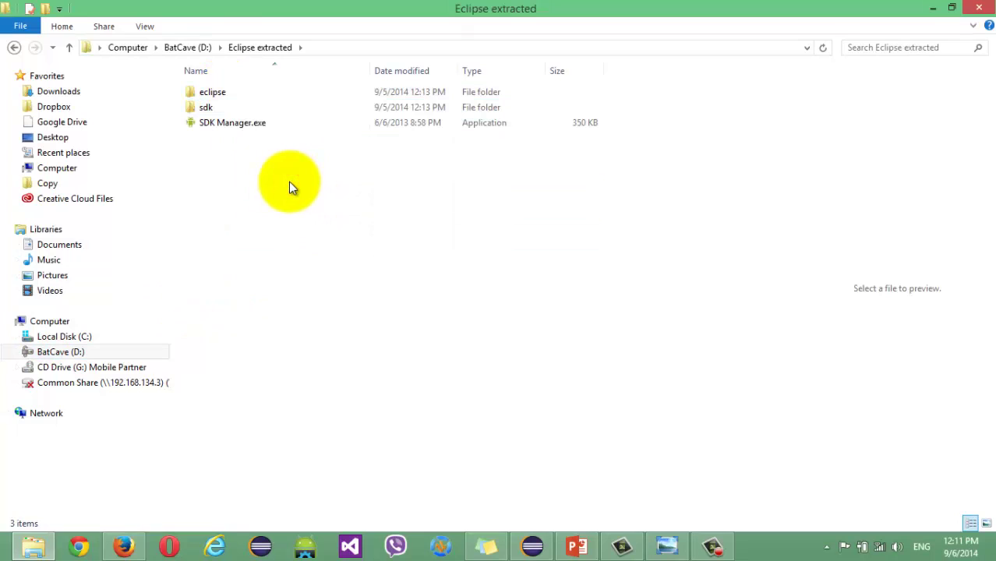
left_click_drag(252, 159, 223, 91)
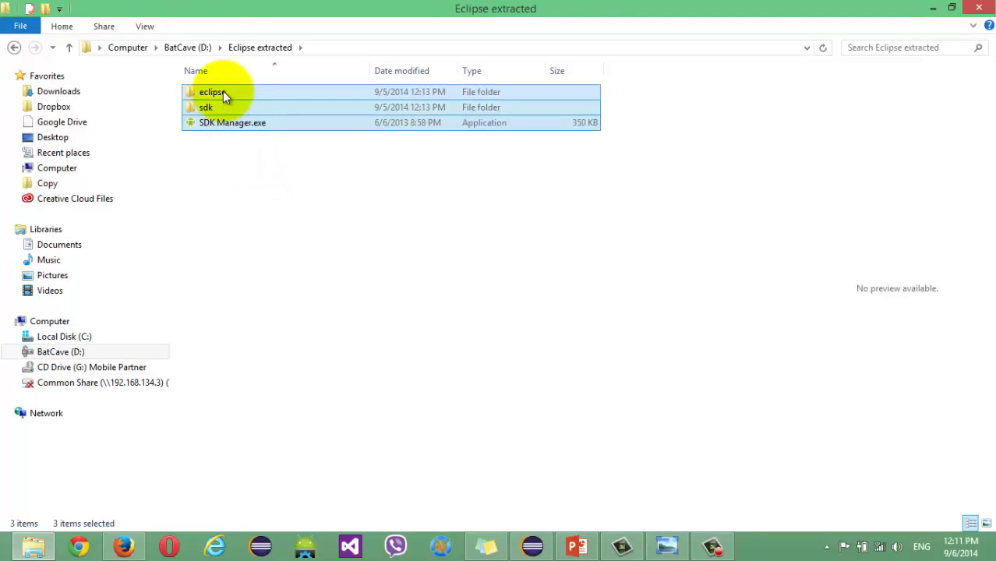
left_click(280, 168)
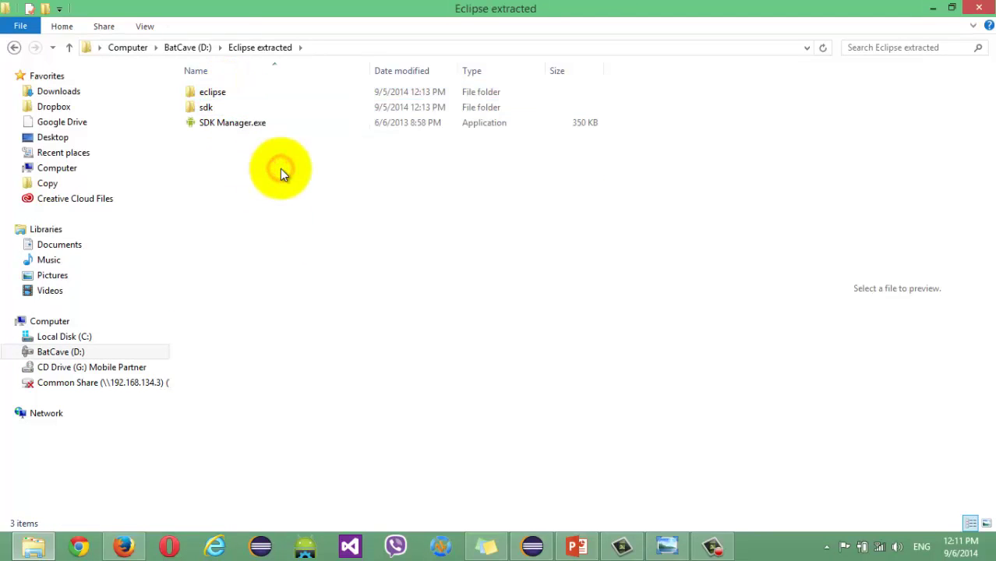
left_click_drag(289, 180, 232, 104)
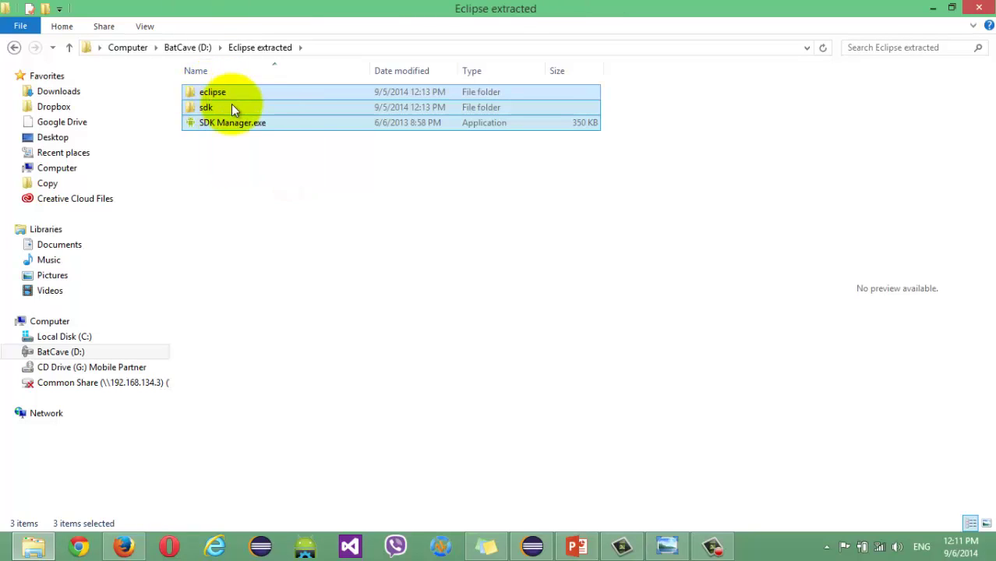
left_click(262, 178)
left_click_drag(280, 186, 209, 95)
left_click(234, 154)
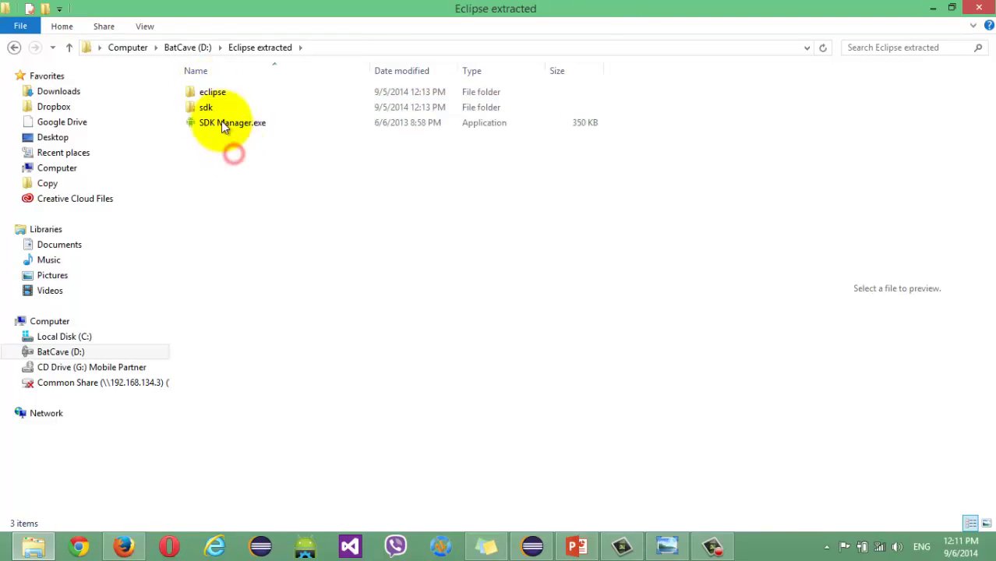
- Browse to the eclipse folder inside Development on drive C, select eclipse.exe, and close the folder window
left_click(63, 338)
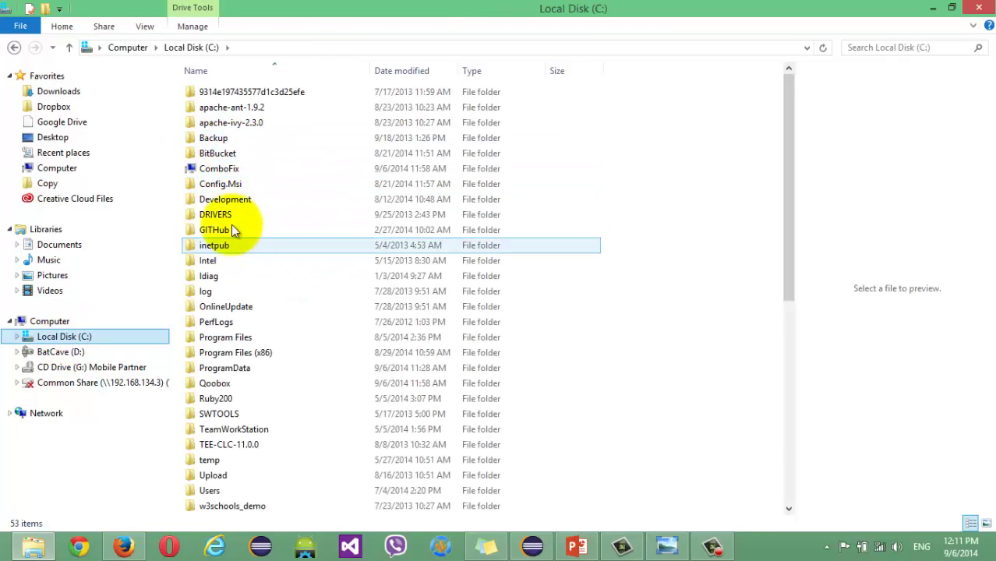
double_click(230, 200)
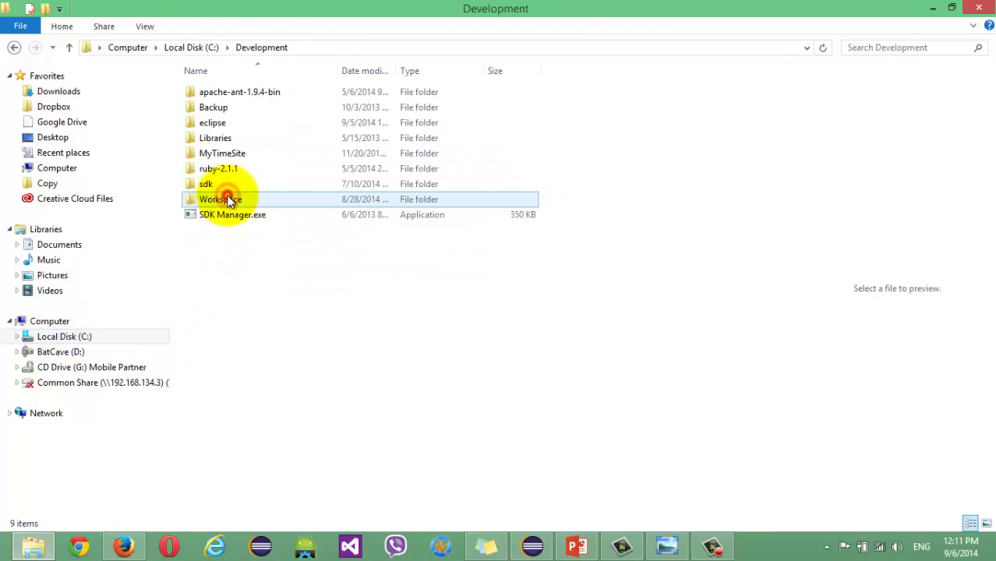
double_click(219, 122)
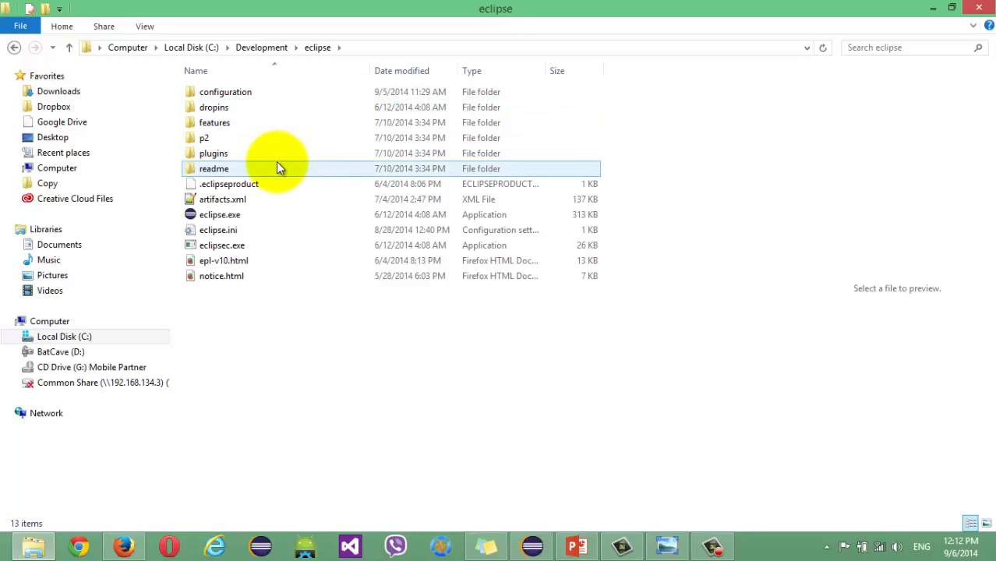
left_click(252, 217)
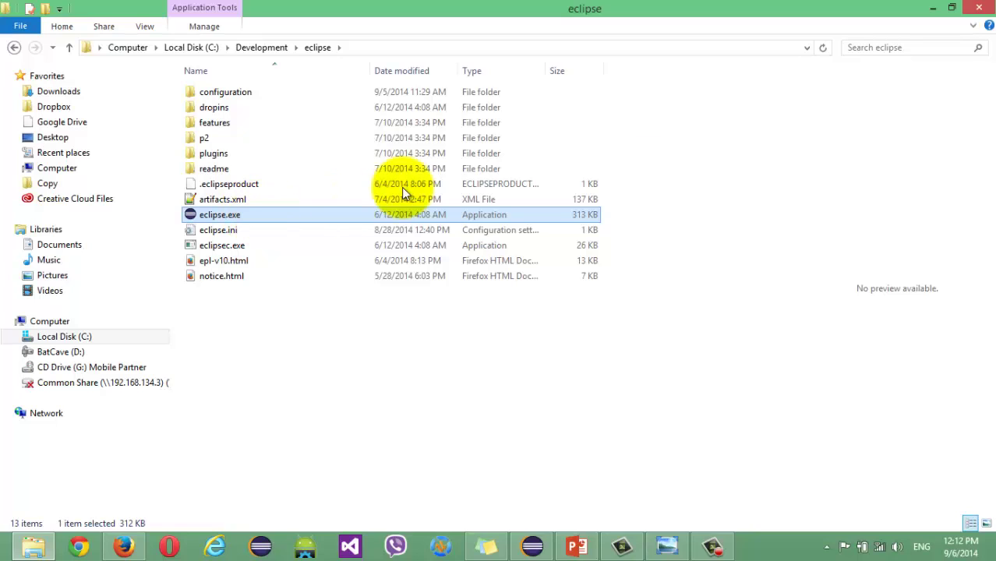
left_click(978, 9)
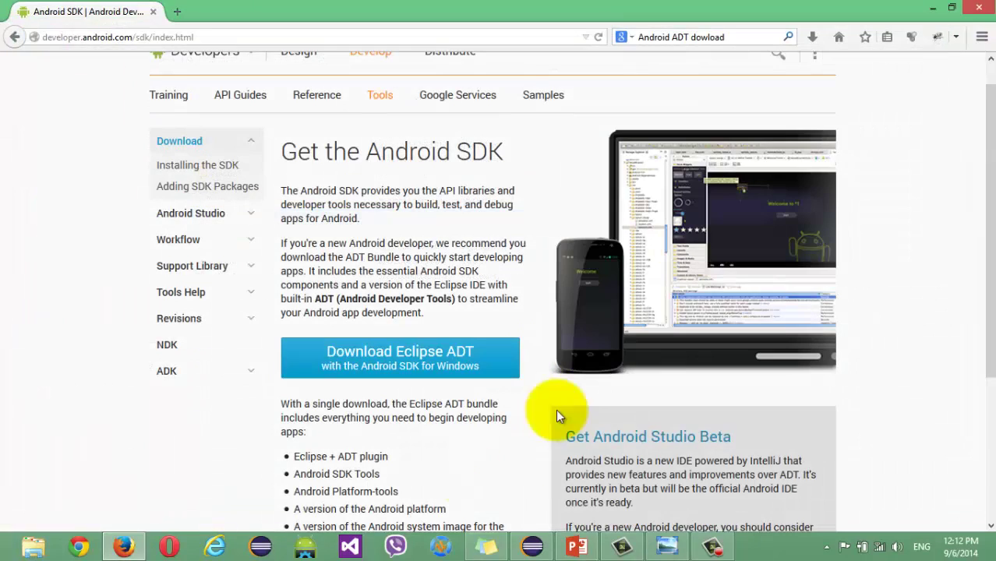
- Show the running Eclipse window, restore it down and maximize it again, and return to the Android SDK page in Firefox
left_click(533, 548)
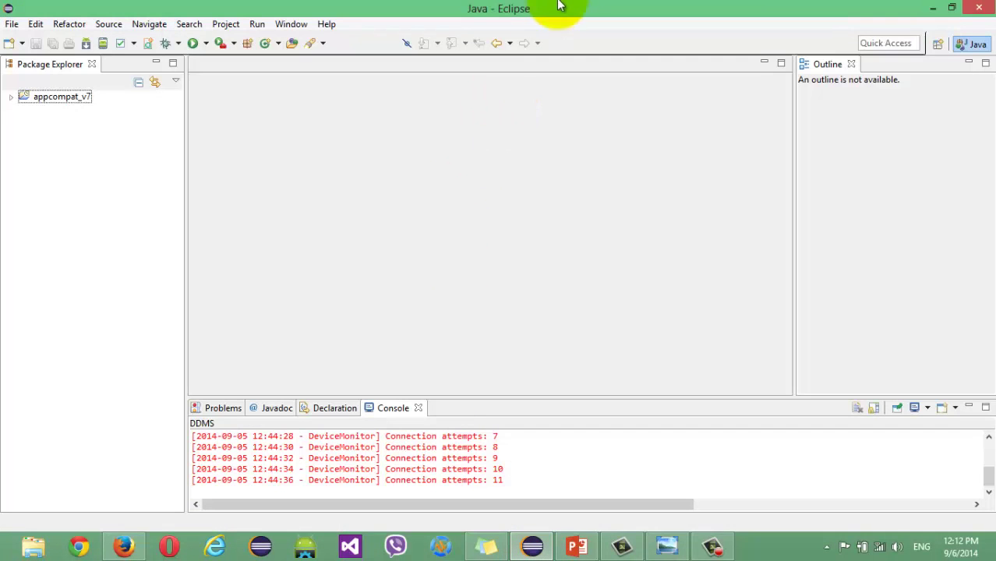
left_click_drag(544, 12, 510, 14)
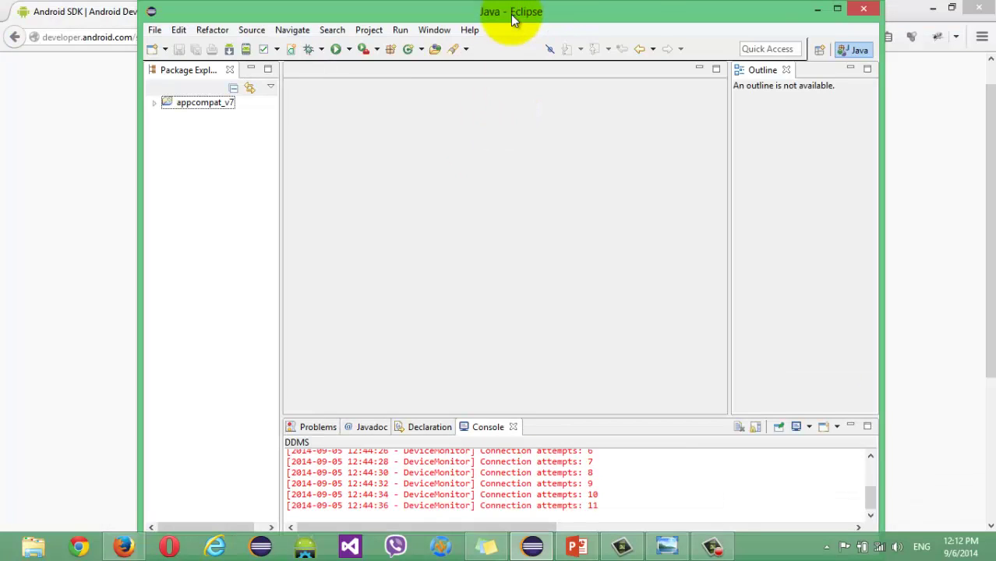
left_click(838, 11)
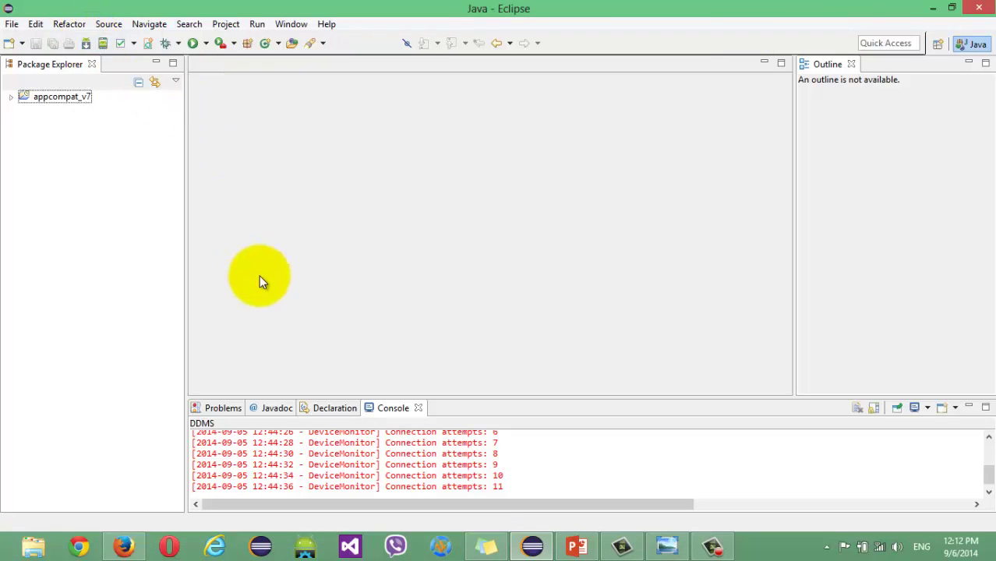
left_click(133, 550)
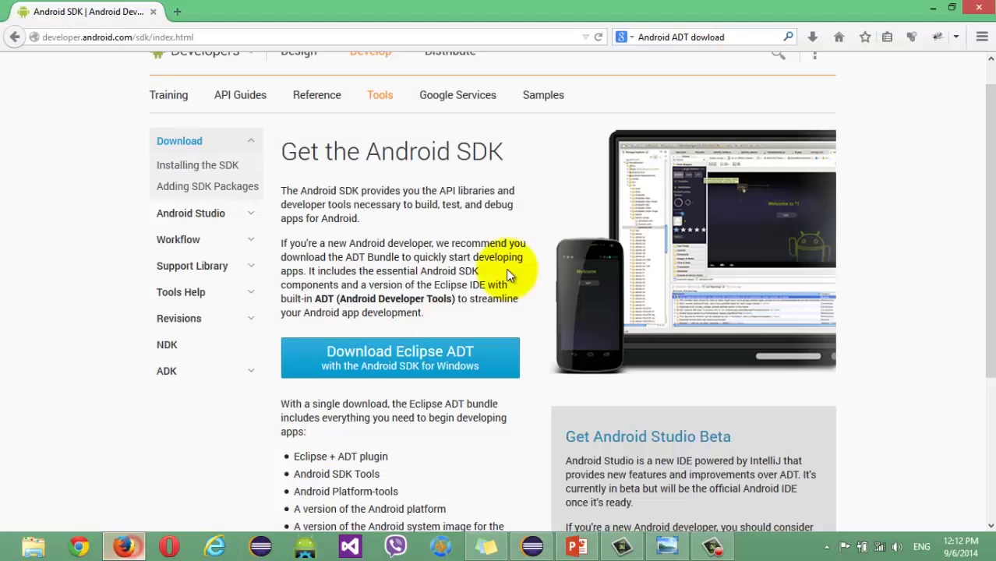
- Search the web for "android studio" and open the Android Studio page on the Android Developers site
left_click(751, 36)
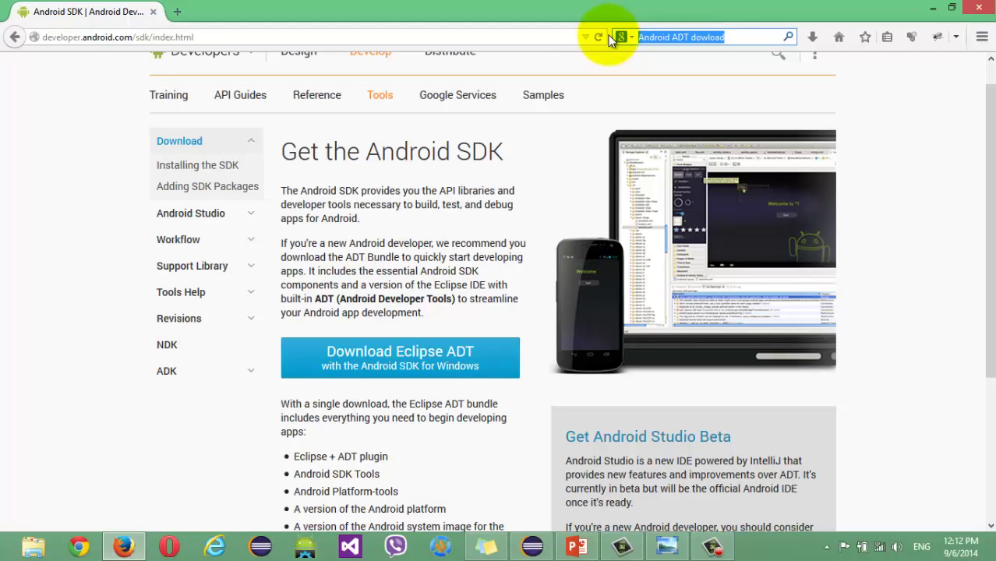
type("android st")
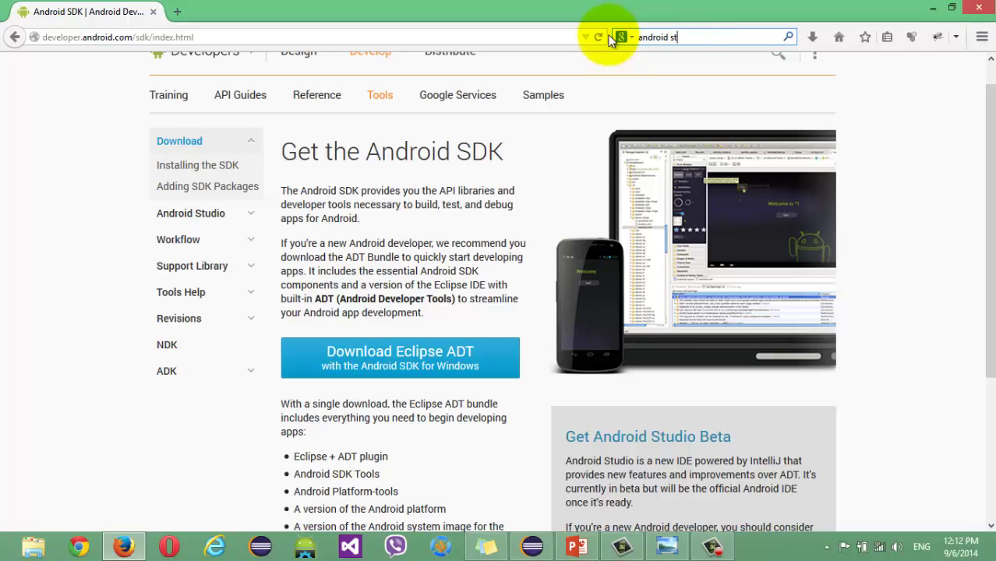
type("udio")
key("Return")
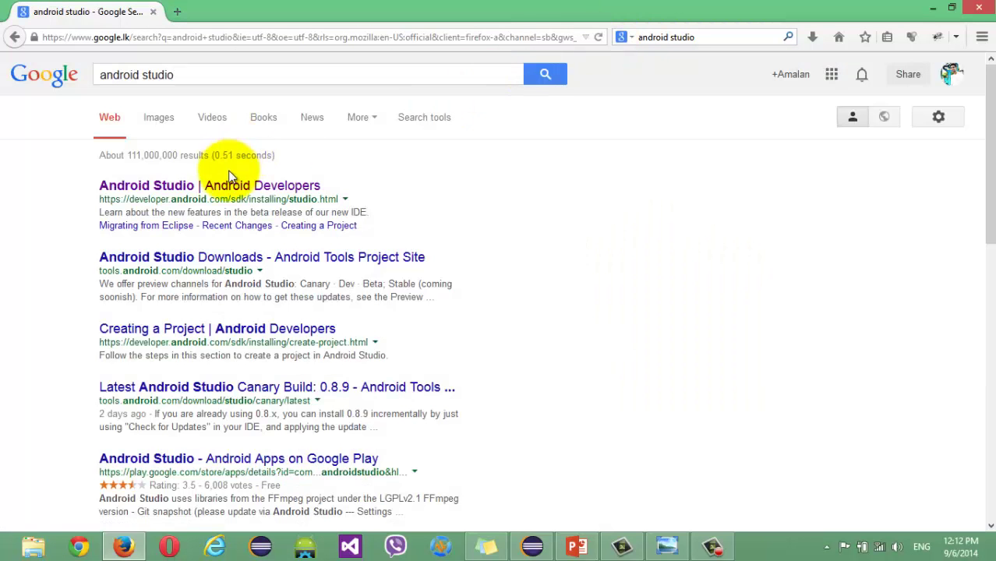
left_click(232, 191)
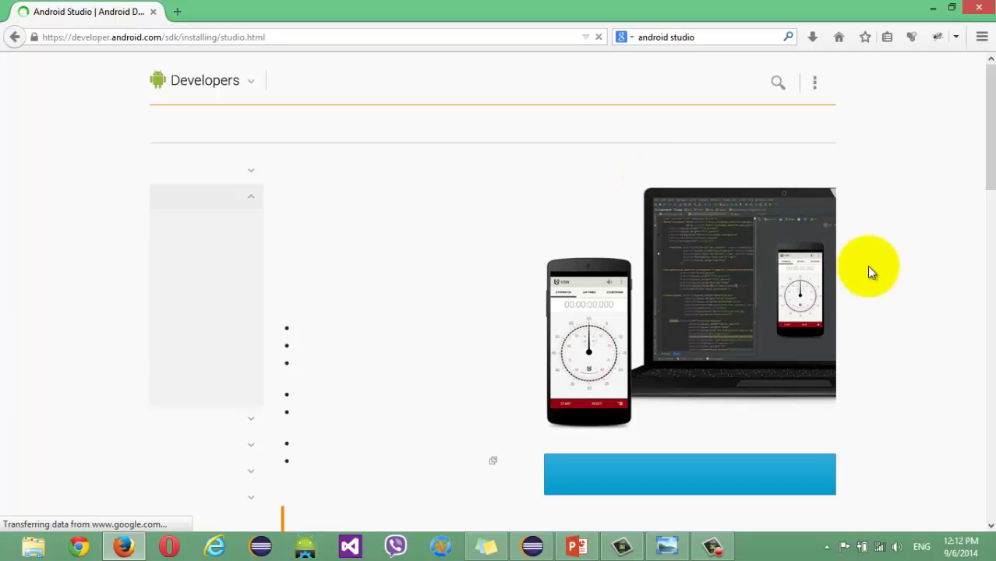
- Look over the Android Studio Beta page's introduction and download section, and switch to the running Eclipse window
left_click_drag(988, 139, 990, 148)
left_click_drag(321, 185, 263, 193)
left_click(357, 190)
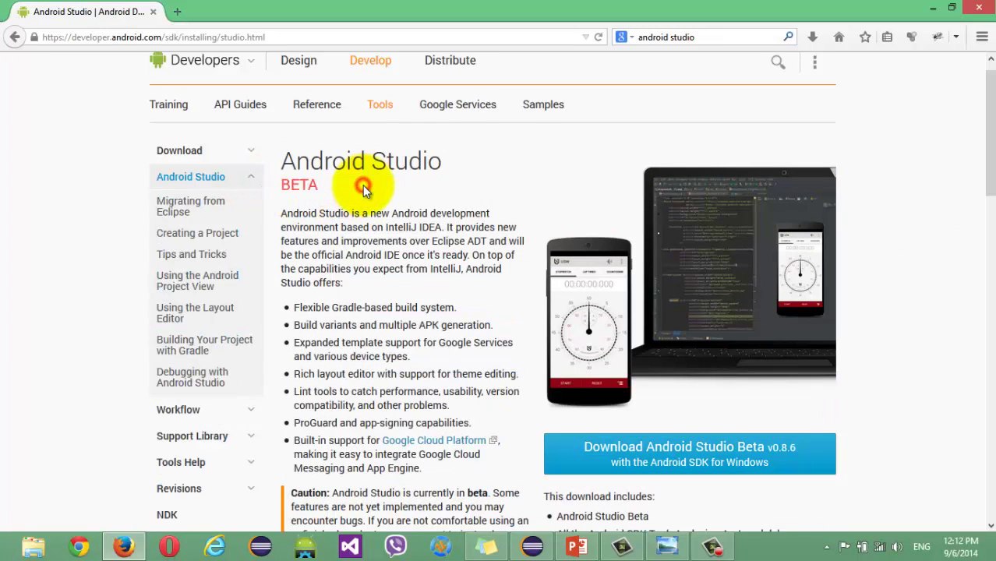
scroll(940, 255, "down", 2)
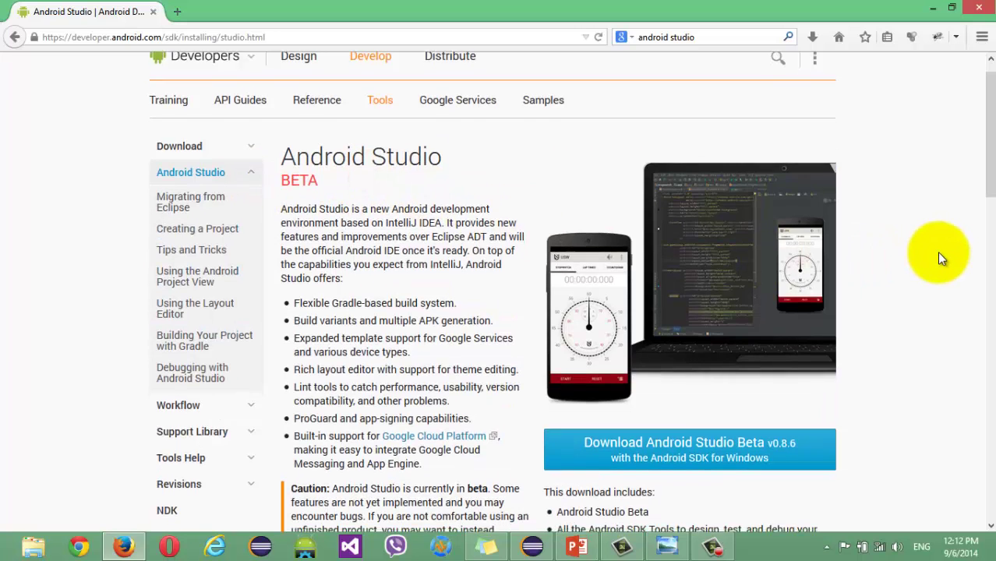
scroll(939, 254, "up", 2)
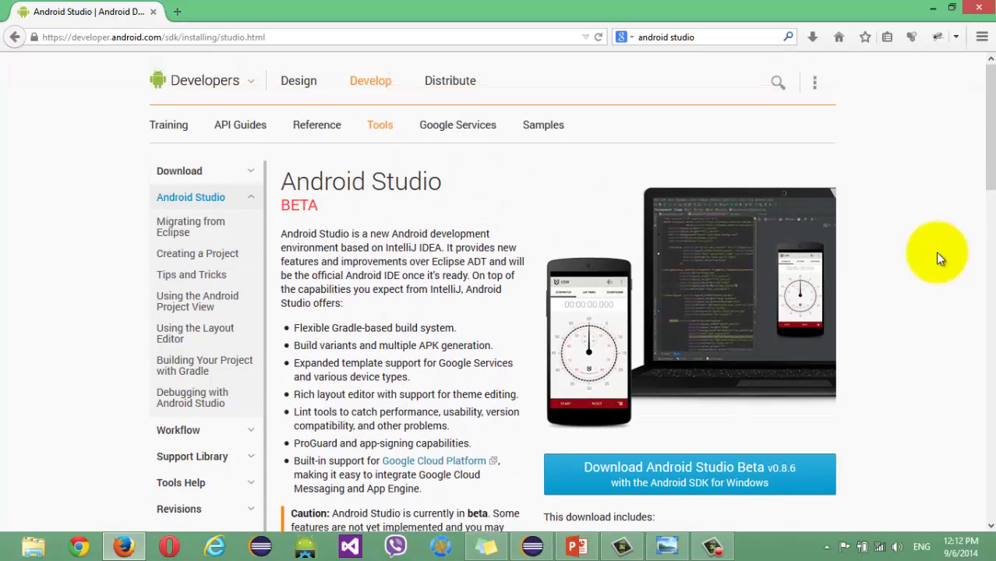
left_click(531, 549)
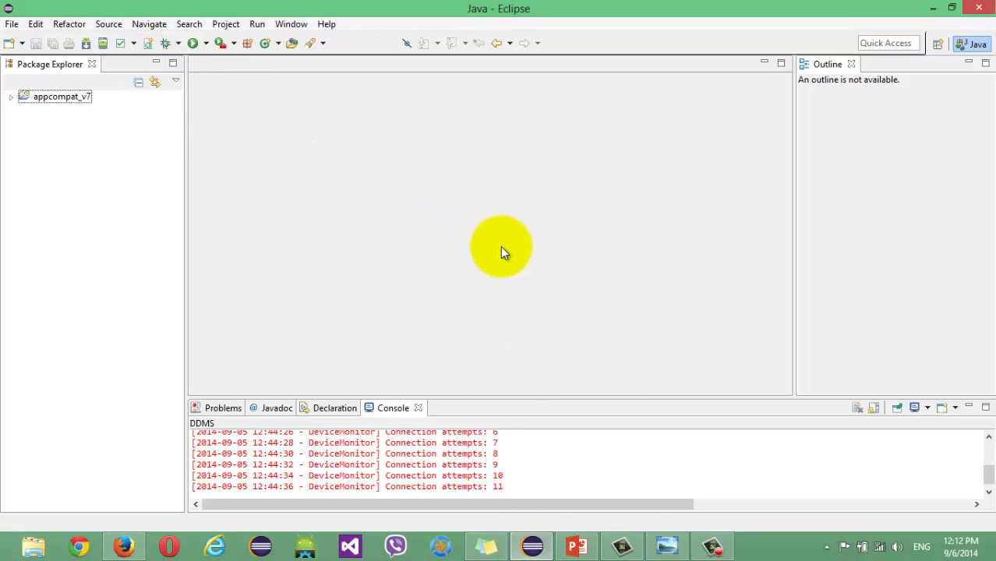
left_click(623, 546)
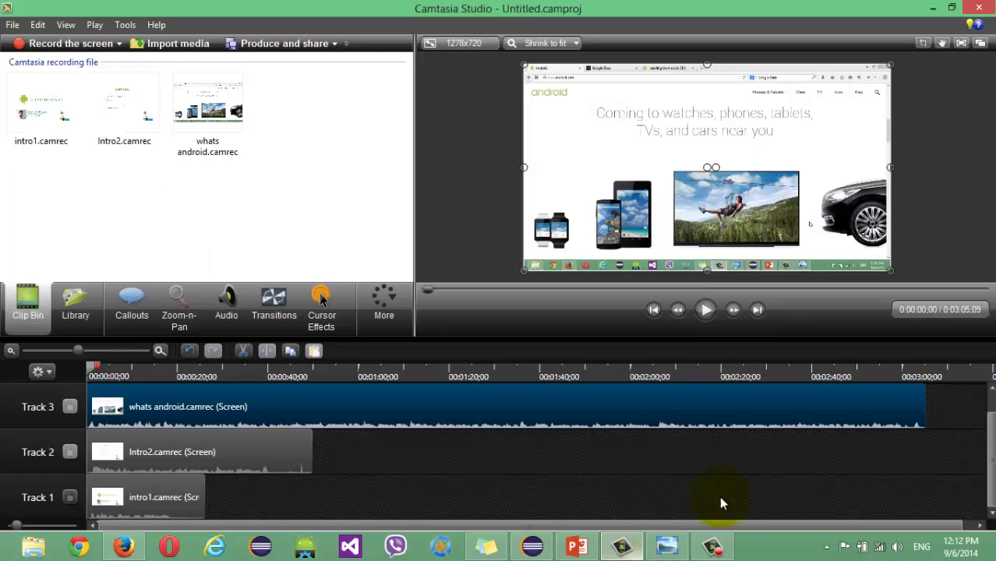
left_click(625, 544)
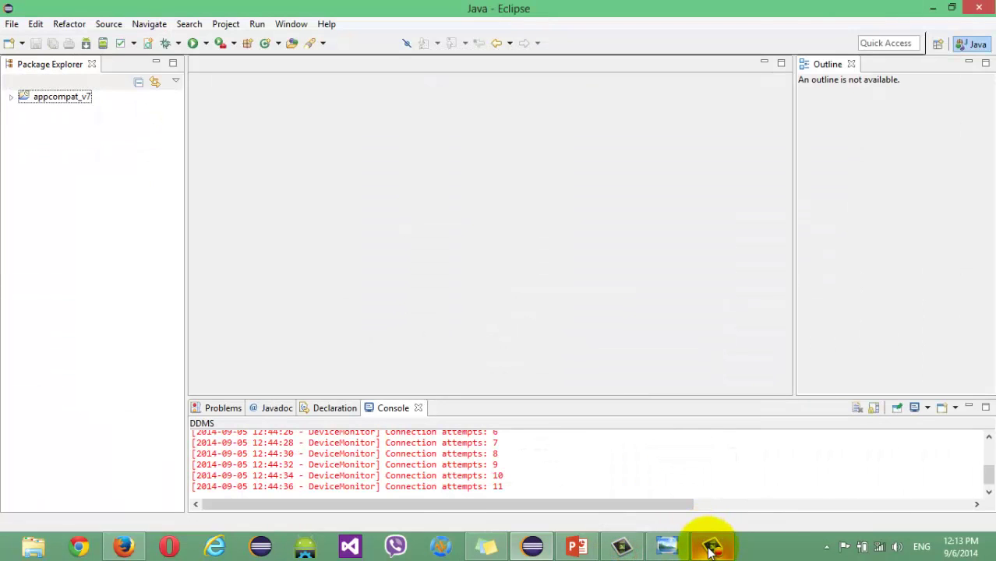
left_click(709, 548)
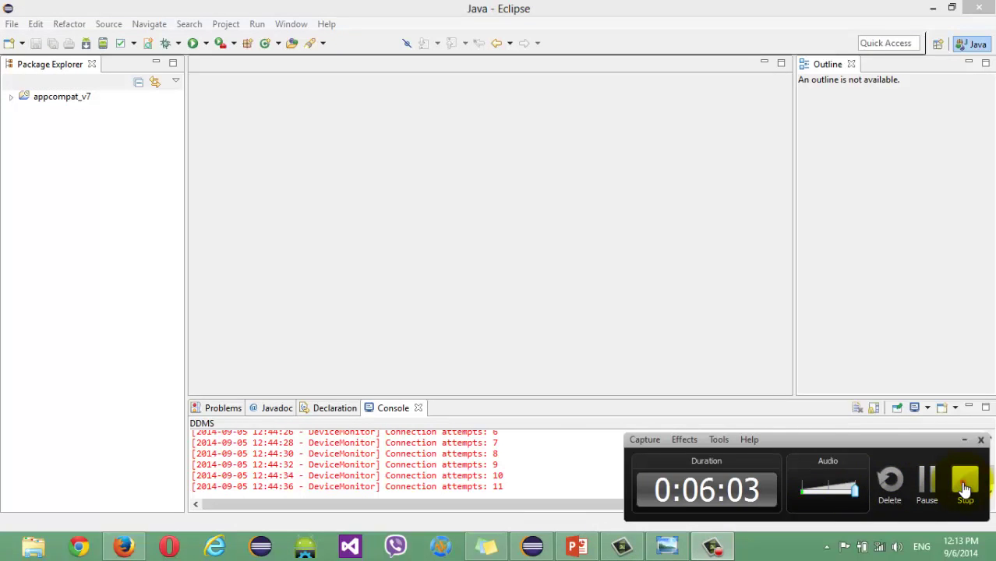
left_click(965, 485)
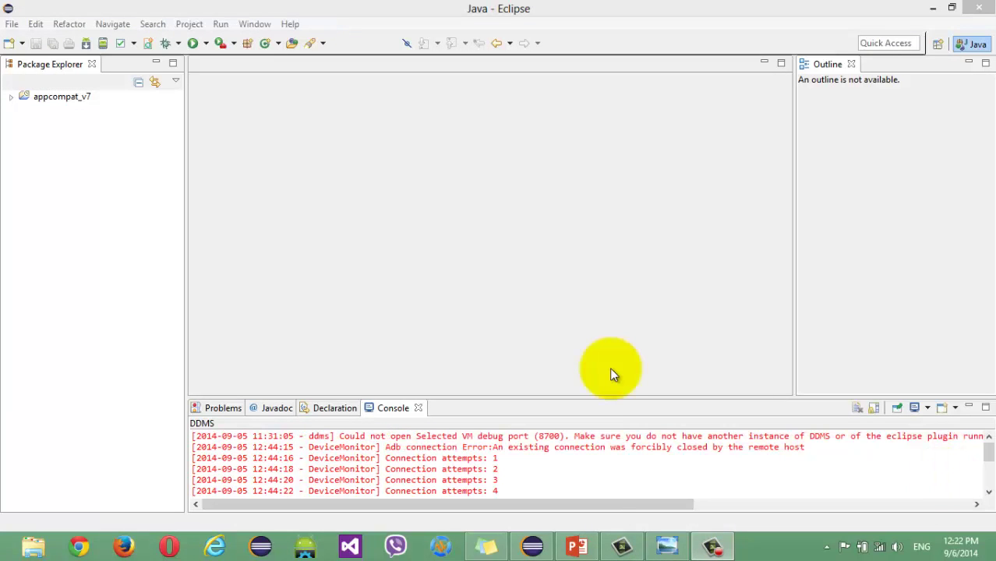
- Open the Android Virtual Device Manager, start creating a new virtual device and name it YarlIT
left_click(103, 43)
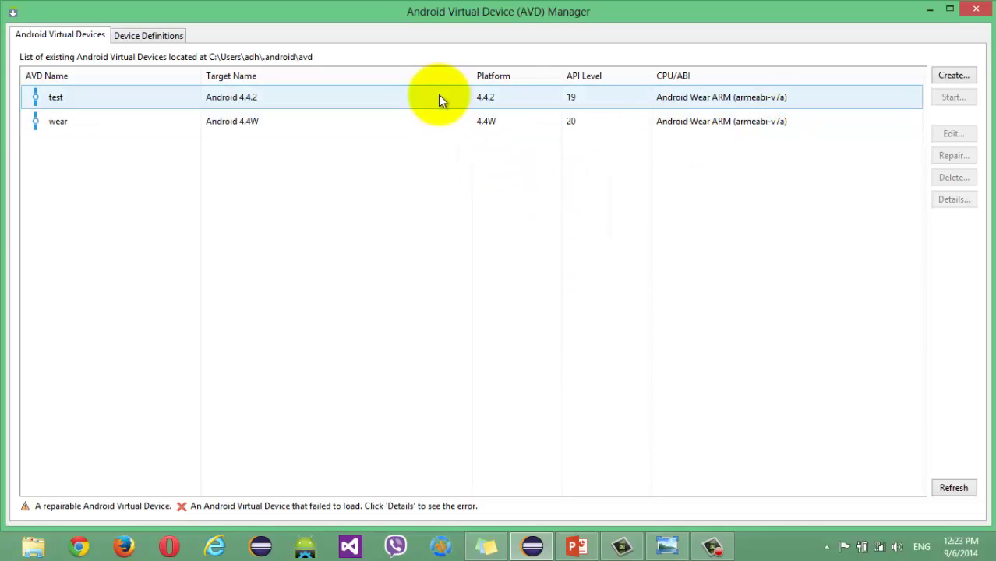
left_click(963, 81)
left_click_drag(713, 101, 722, 35)
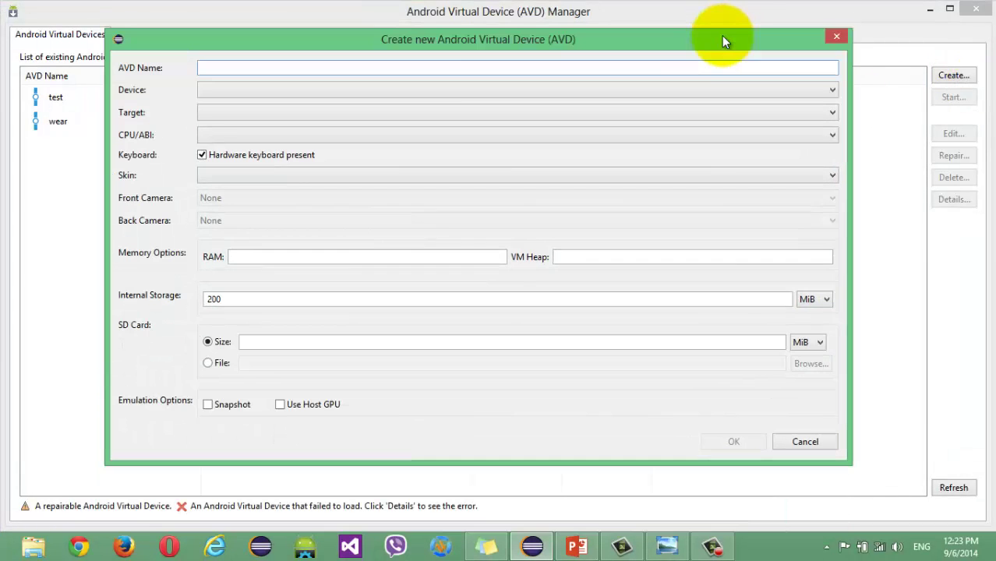
left_click(442, 71)
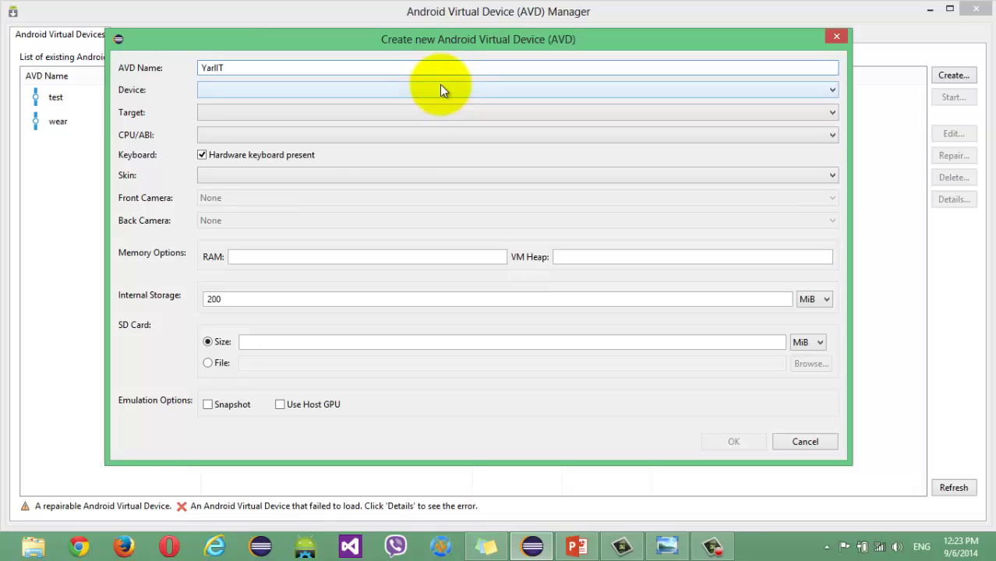
- Look through the available device definitions and choose Nexus 4 (4.7", 768 × 1280: xhdpi) for the new virtual device
left_click(441, 88)
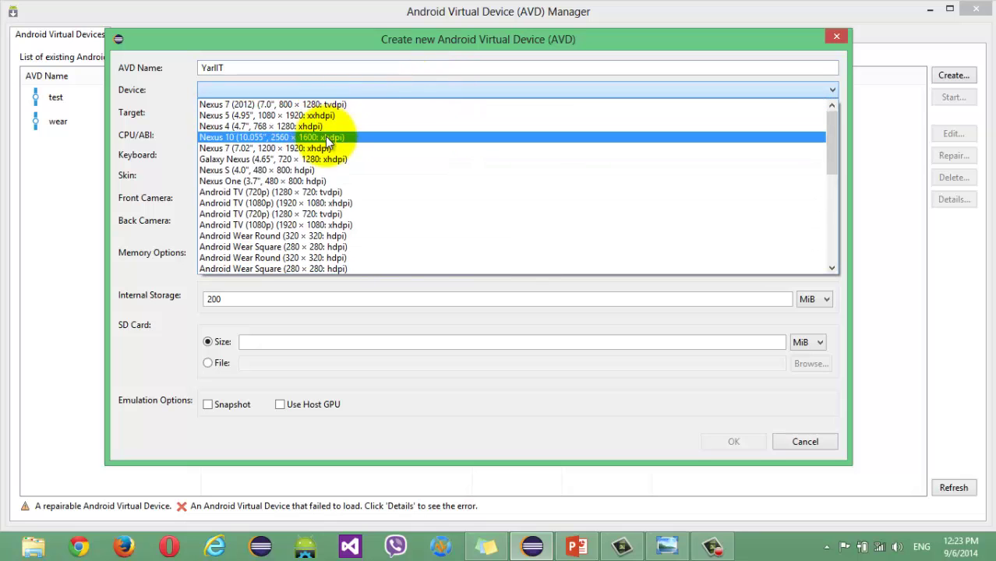
scroll(459, 167, "down", 1)
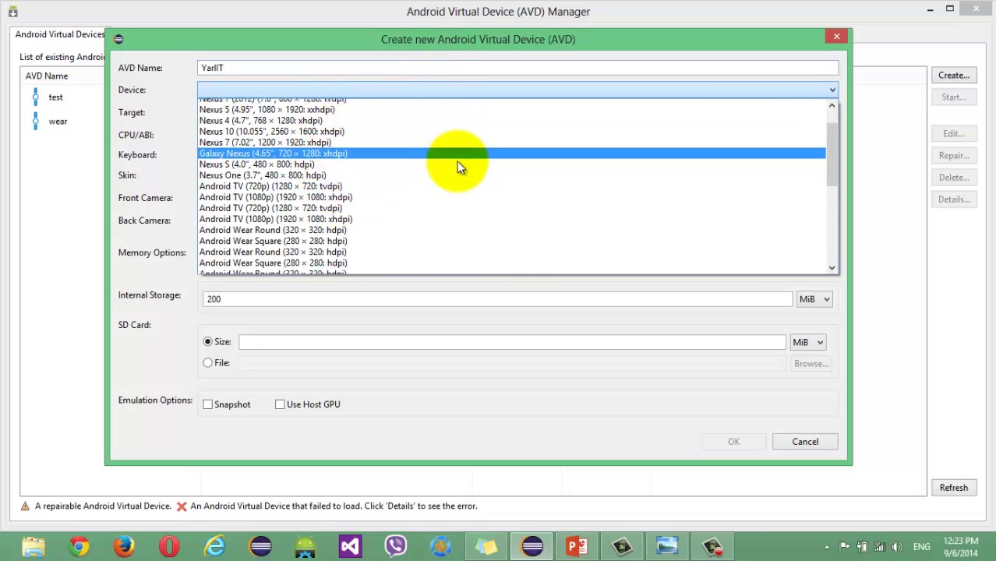
scroll(458, 167, "down", 2)
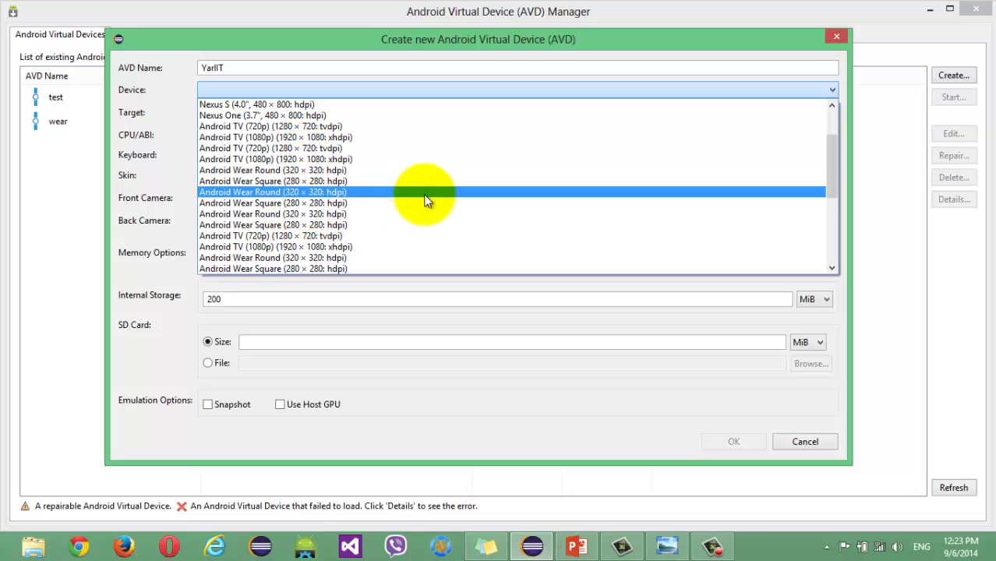
scroll(425, 201, "down", 4)
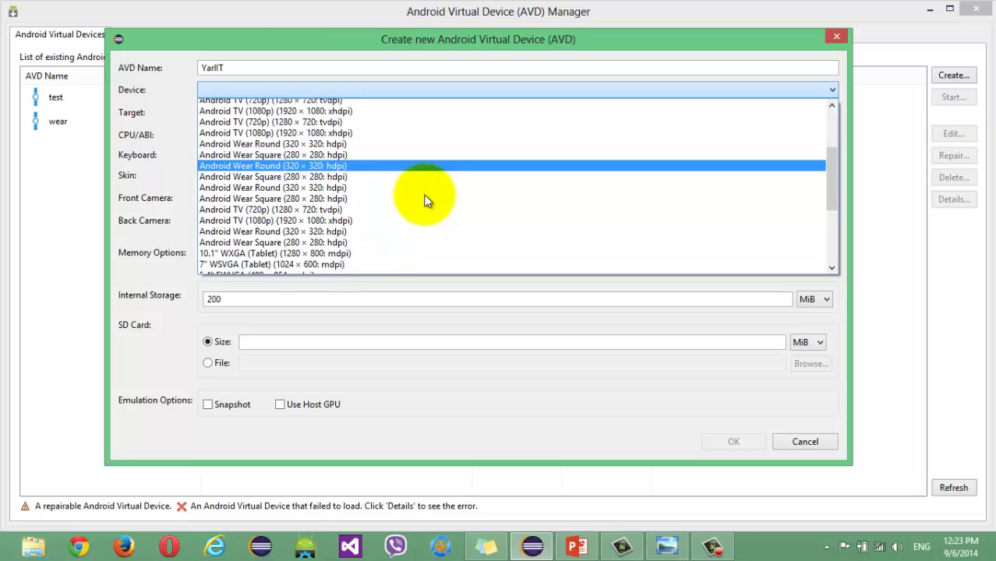
scroll(425, 201, "up", 2)
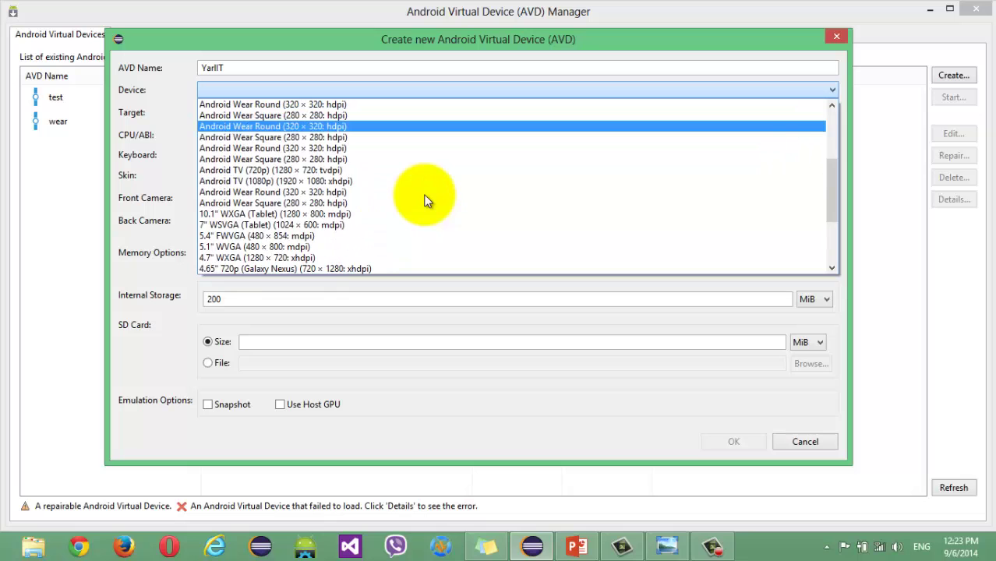
scroll(425, 201, "down", 3)
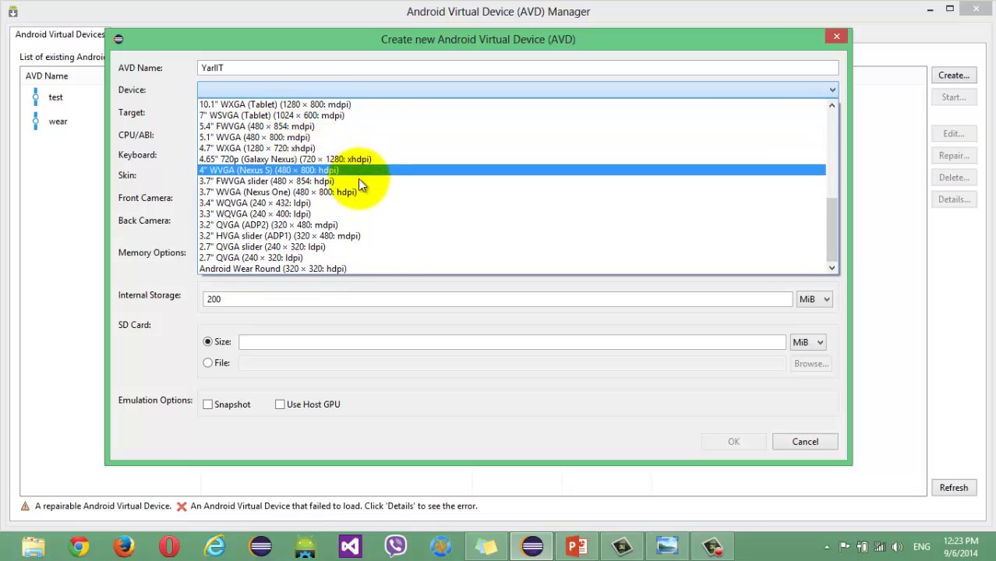
scroll(417, 204, "up", 6)
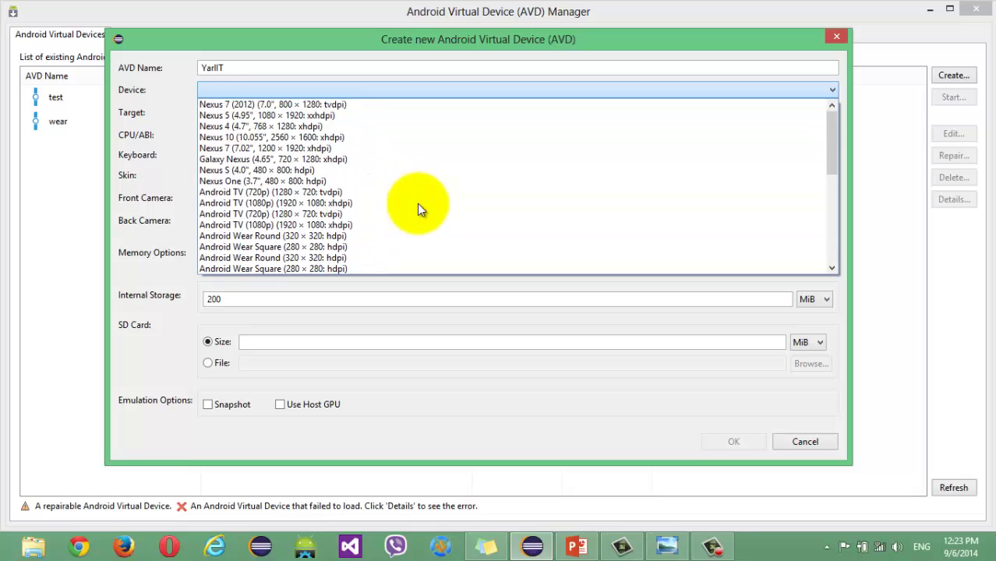
left_click(237, 126)
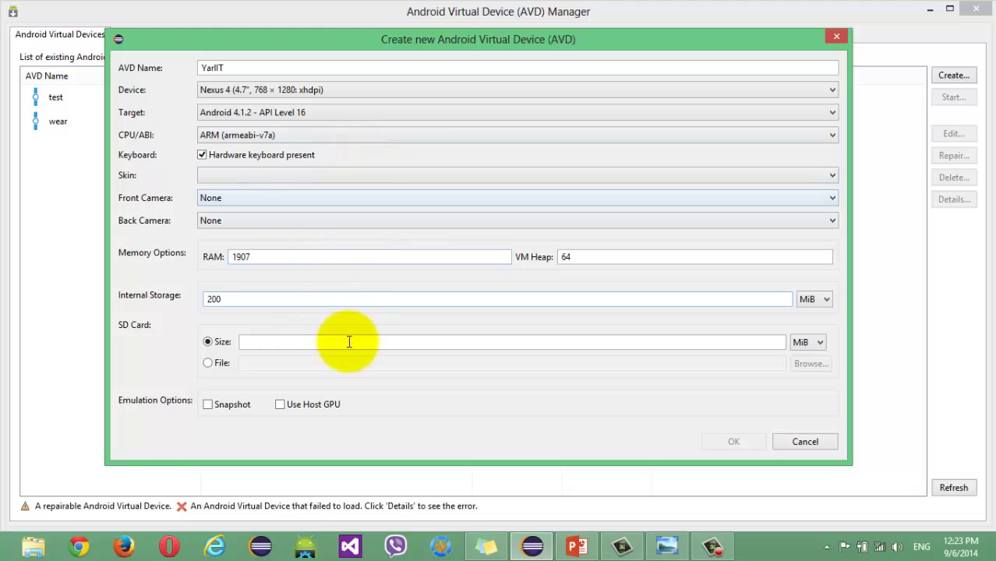
- Give the virtual device a 500 MiB SD card, the HVGA skin and the Snapshot option, and create it
left_click(308, 342)
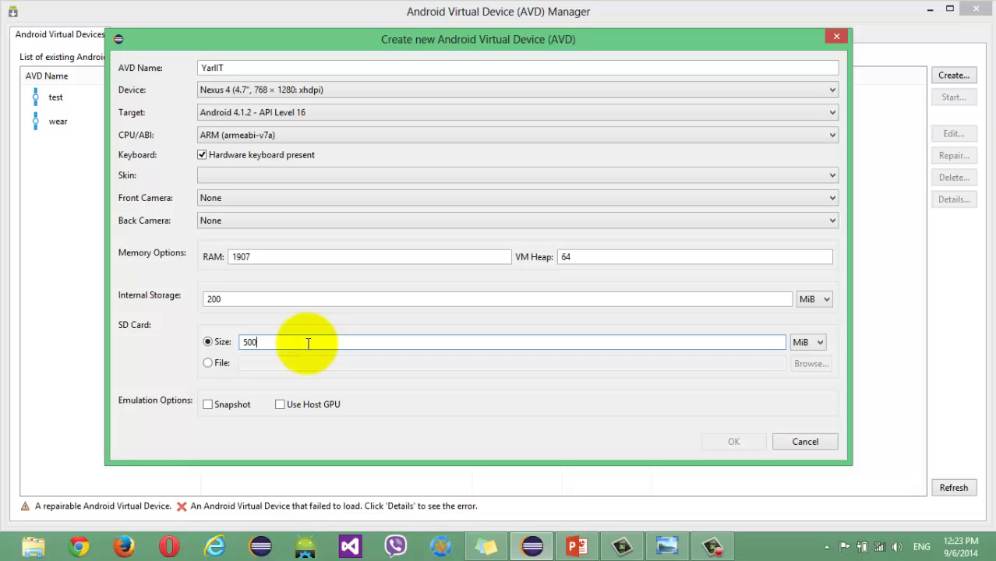
left_click(395, 175)
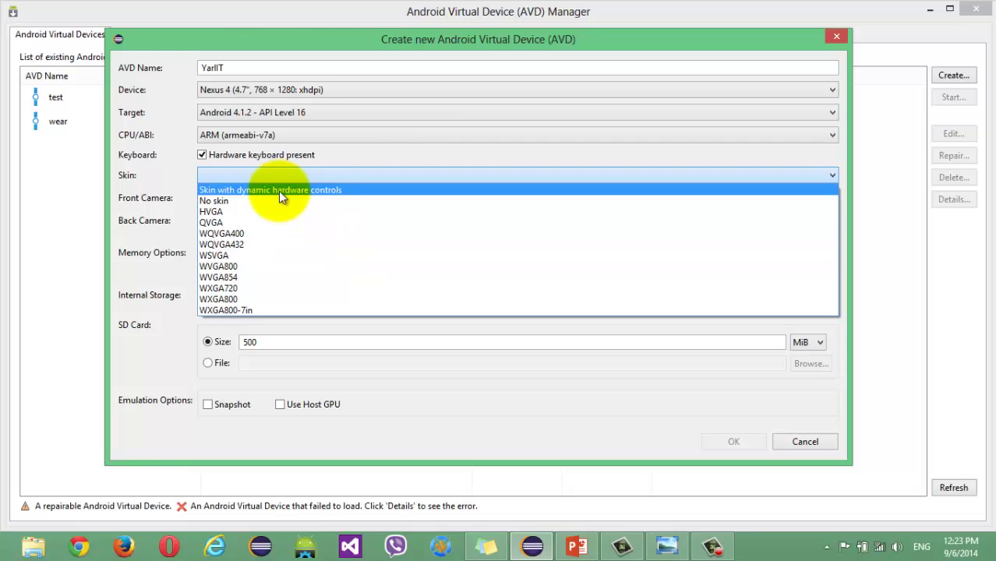
left_click(244, 209)
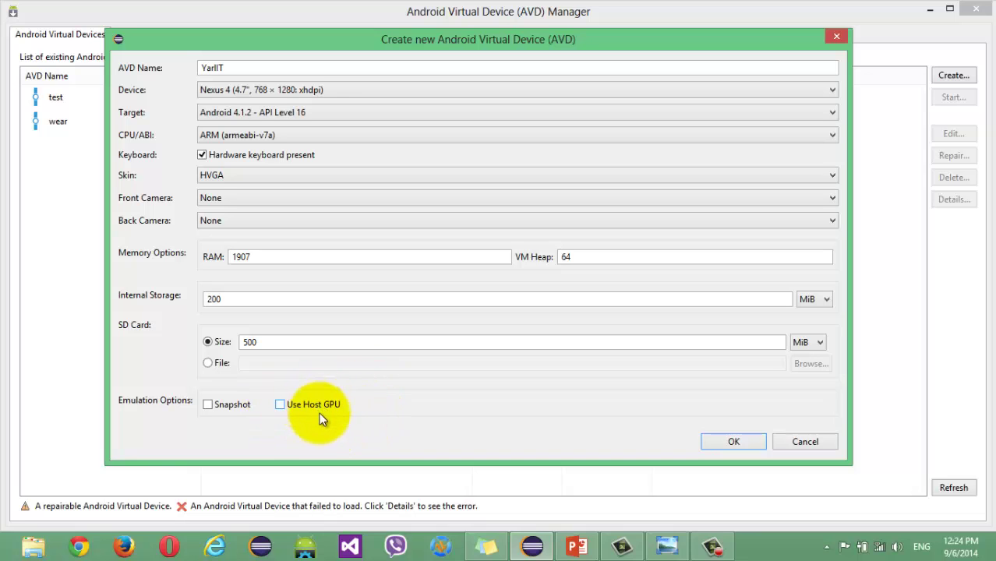
left_click(208, 406)
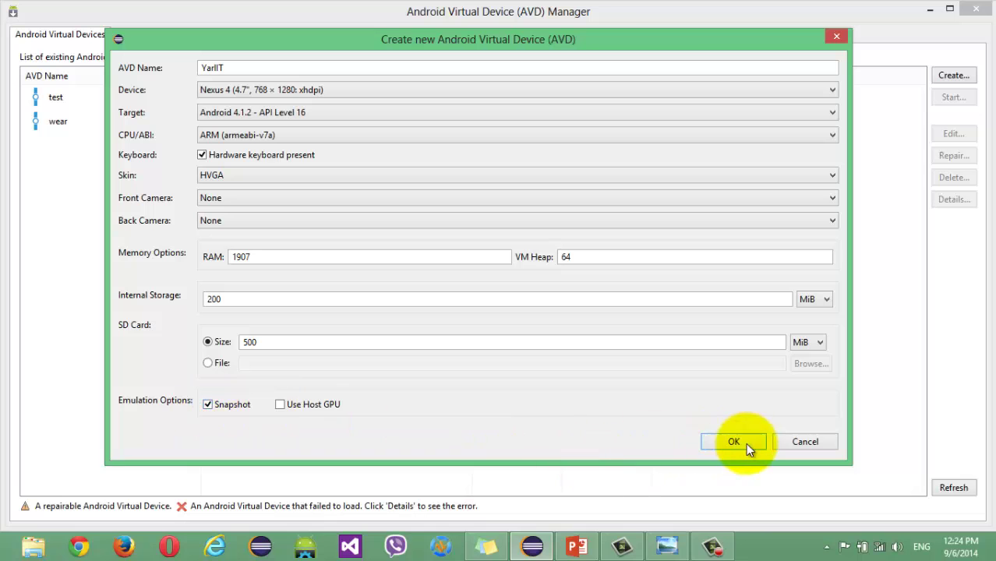
left_click(715, 443)
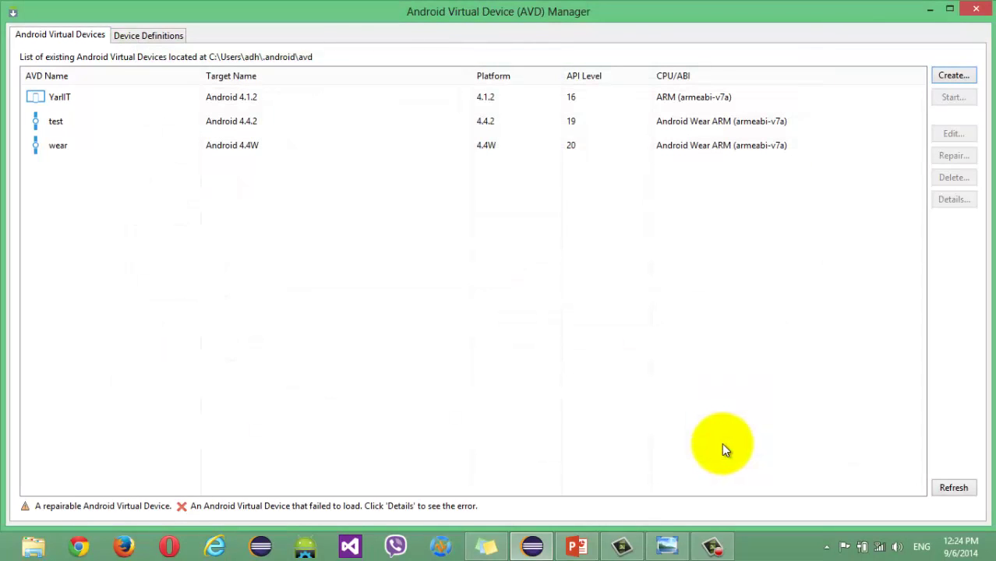
- Start the YarlIT virtual device, keeping the default launch options
left_click(251, 104)
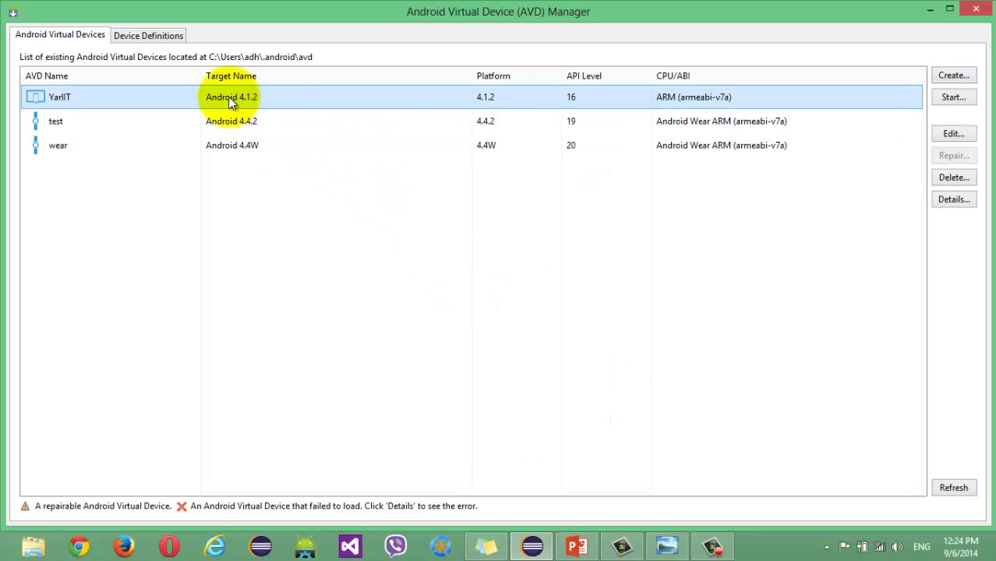
left_click(955, 97)
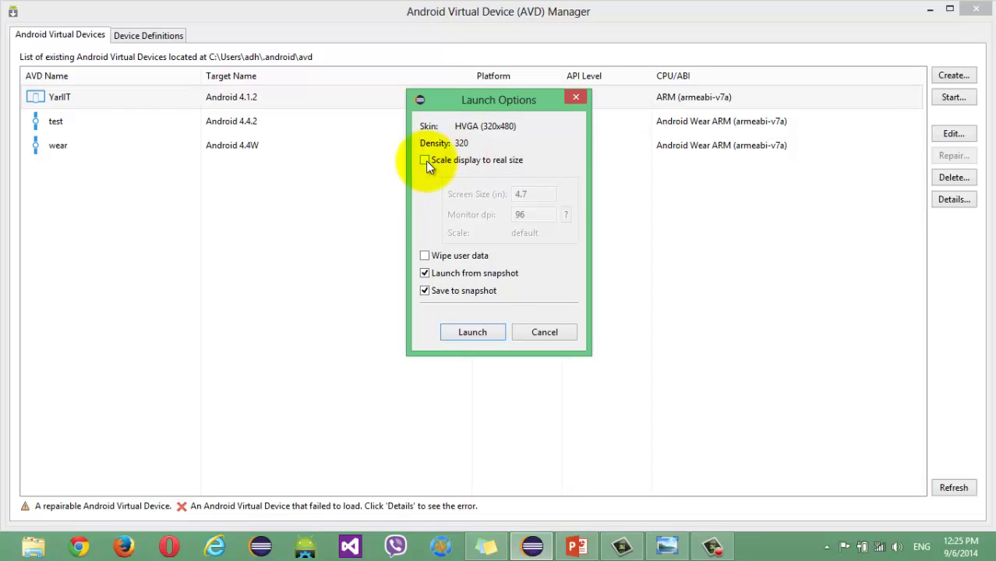
left_click(484, 331)
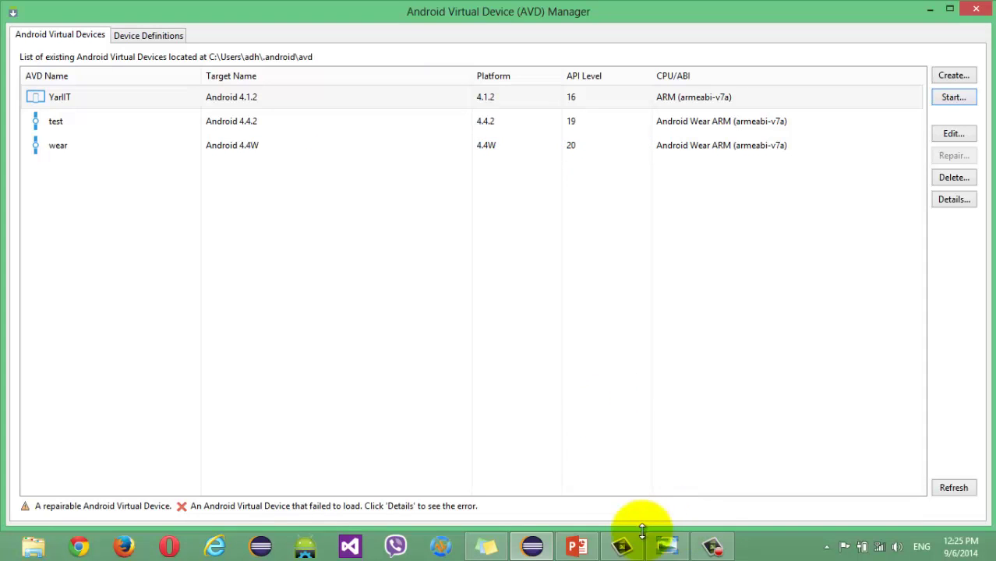
- Bring the YarlIT emulator window to the front
left_click(622, 546)
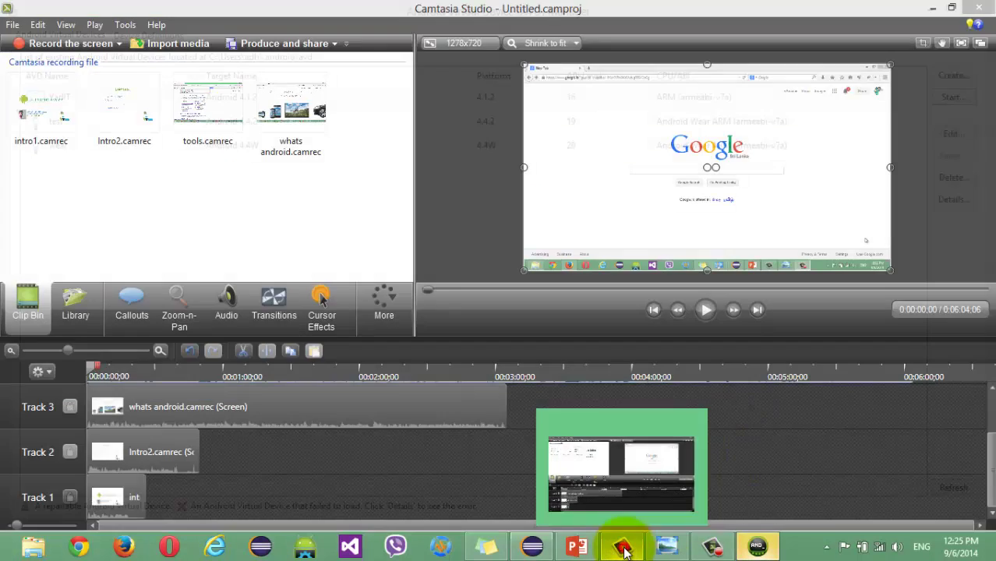
left_click(622, 545)
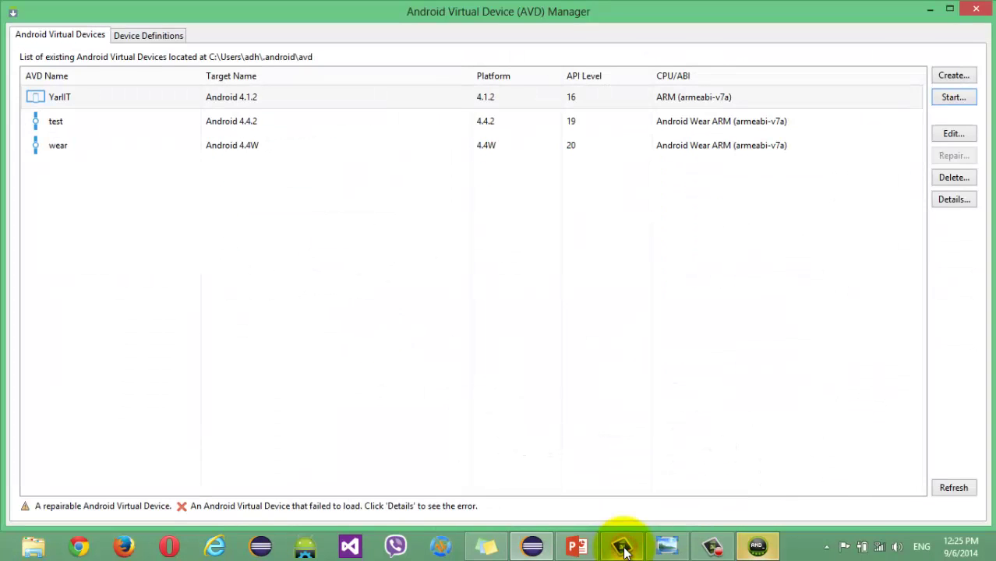
left_click(712, 547)
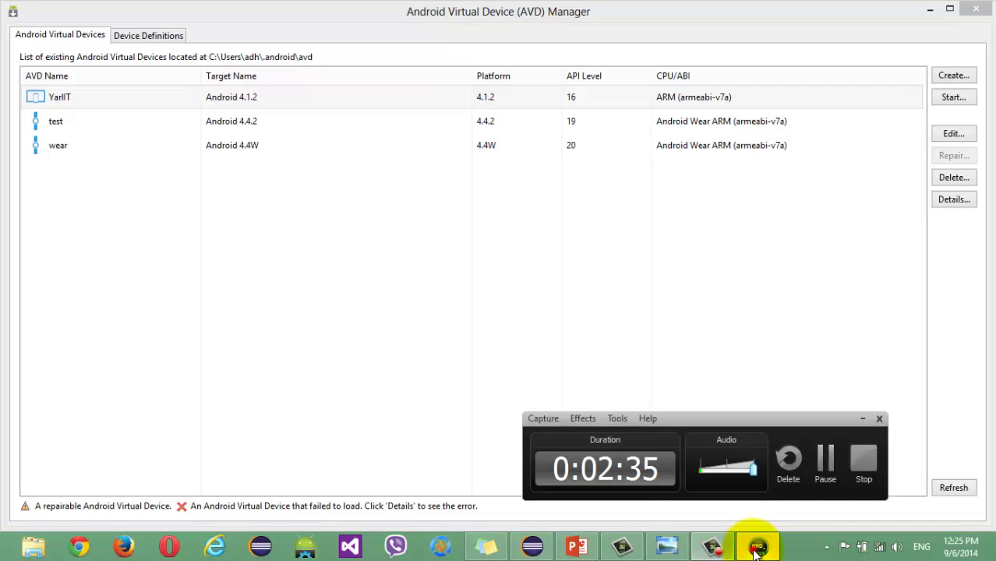
left_click(756, 547)
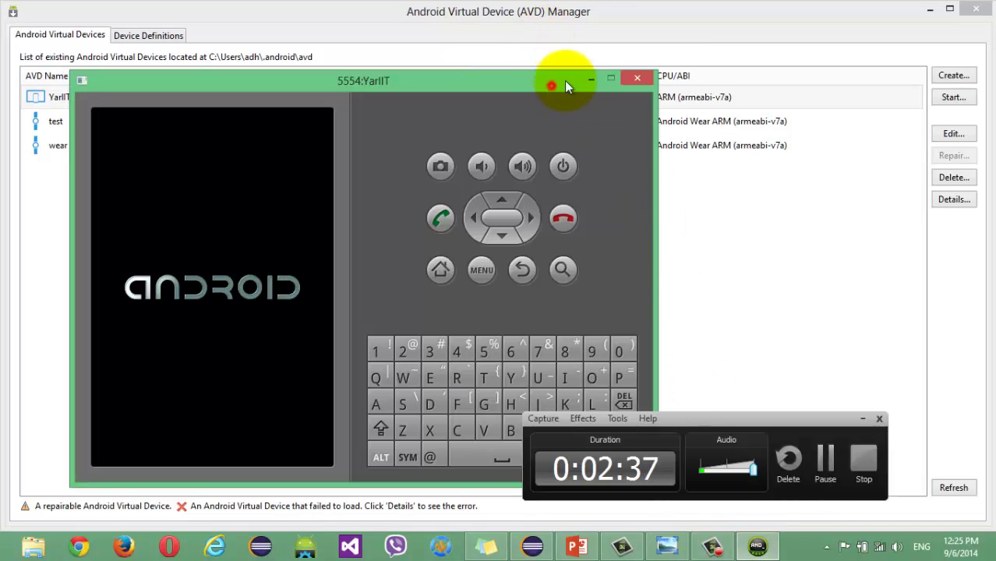
- Move the YarlIT emulator window off the device list and dismiss its "Make yourself at home" welcome overlay
left_click_drag(565, 80, 855, 31)
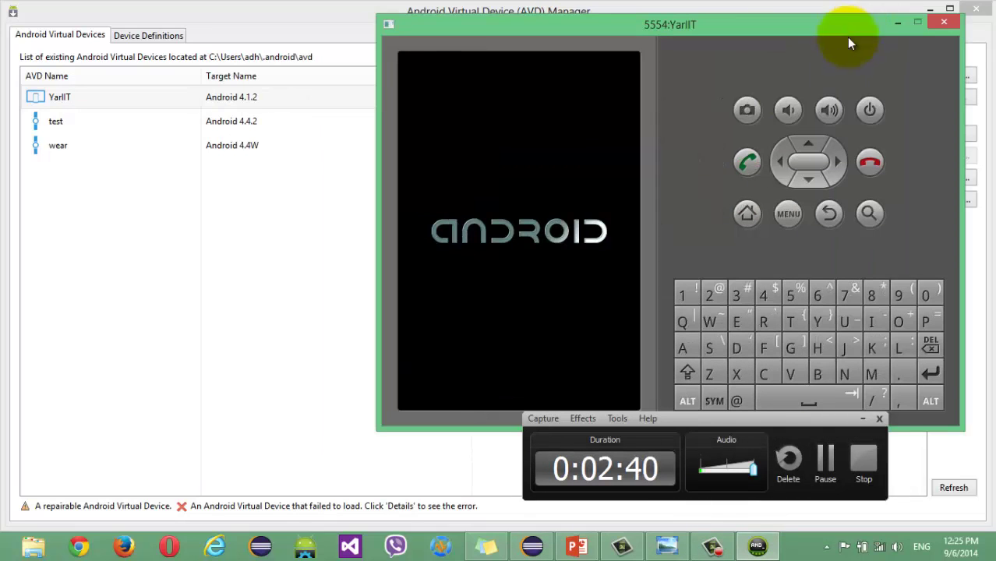
left_click(830, 468)
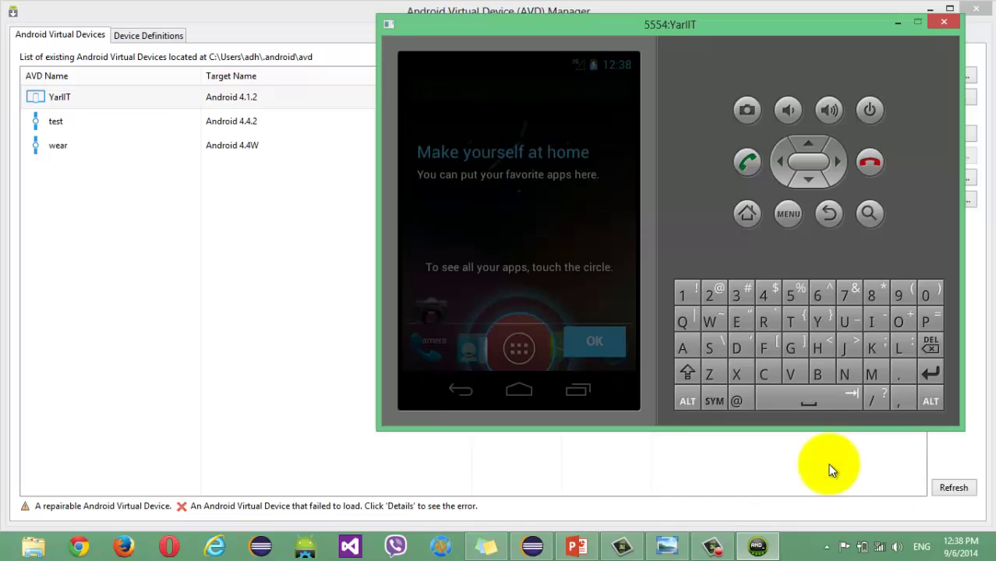
left_click(606, 351)
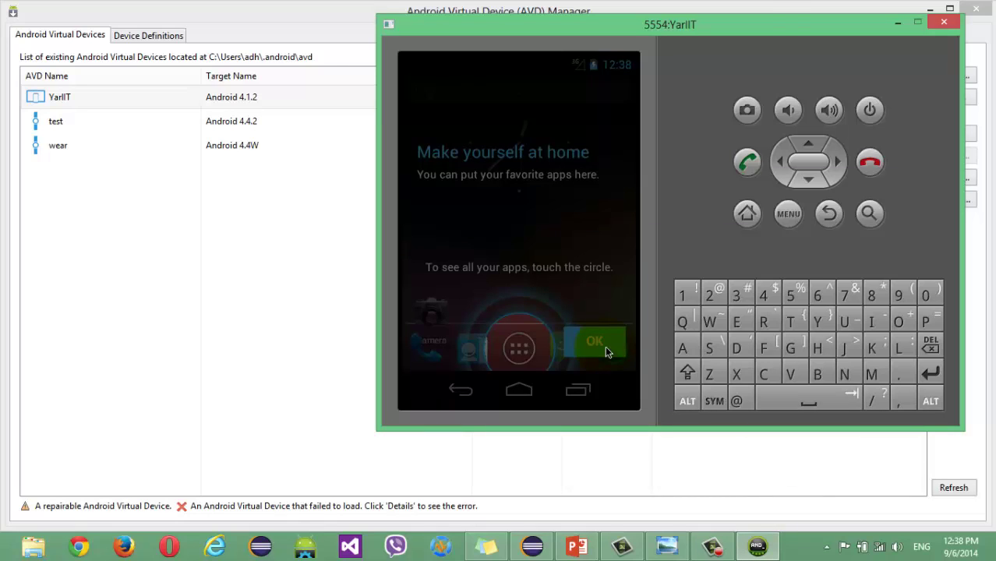
left_click_drag(770, 19, 777, 29)
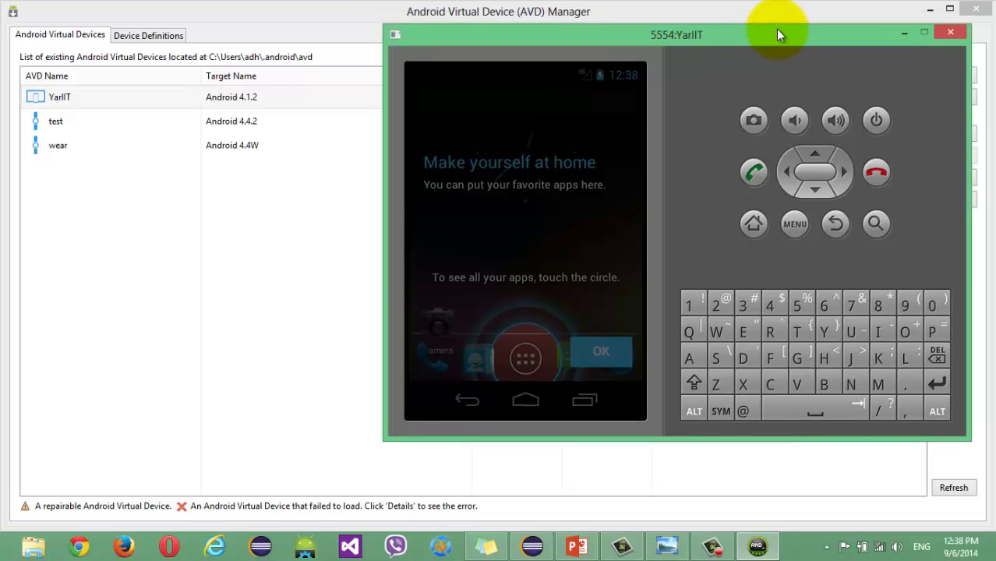
left_click(602, 356)
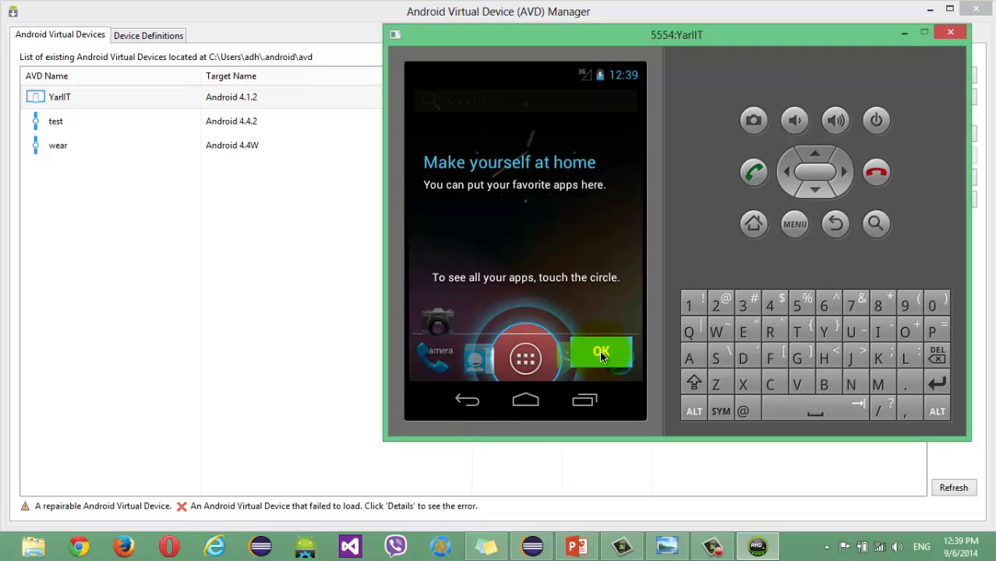
- View the emulator's list of all apps and return to its home screen
left_click(523, 331)
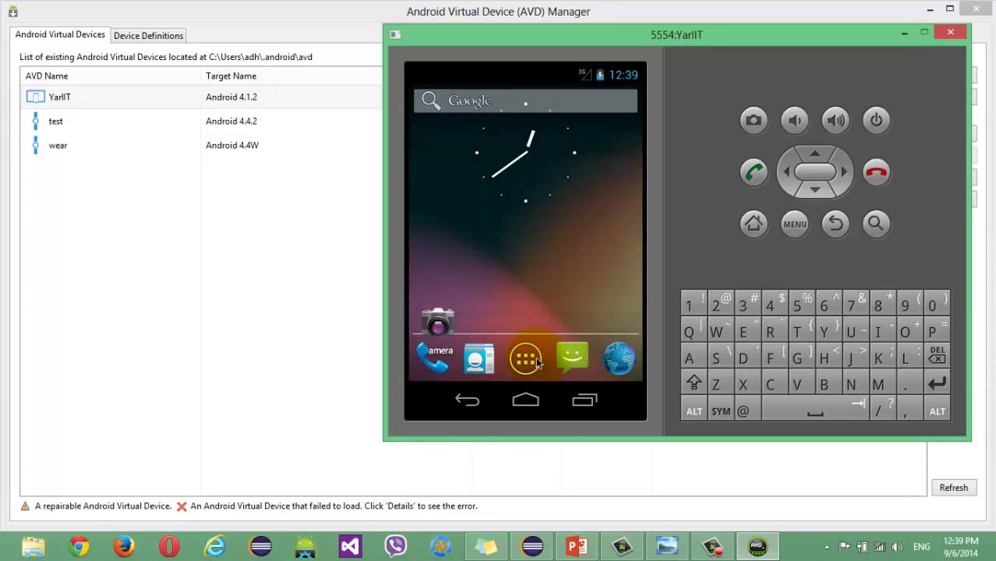
left_click(525, 359)
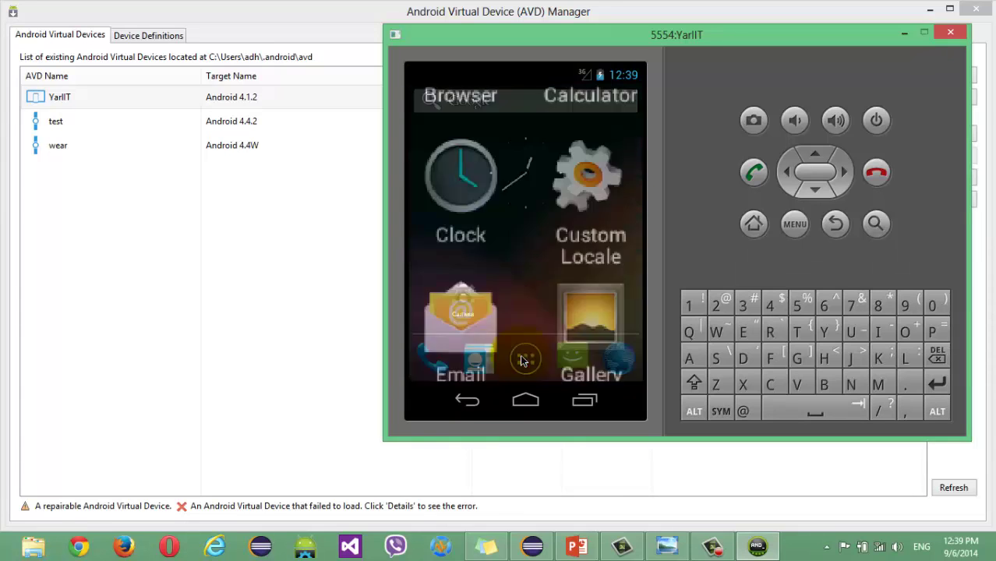
left_click(472, 403)
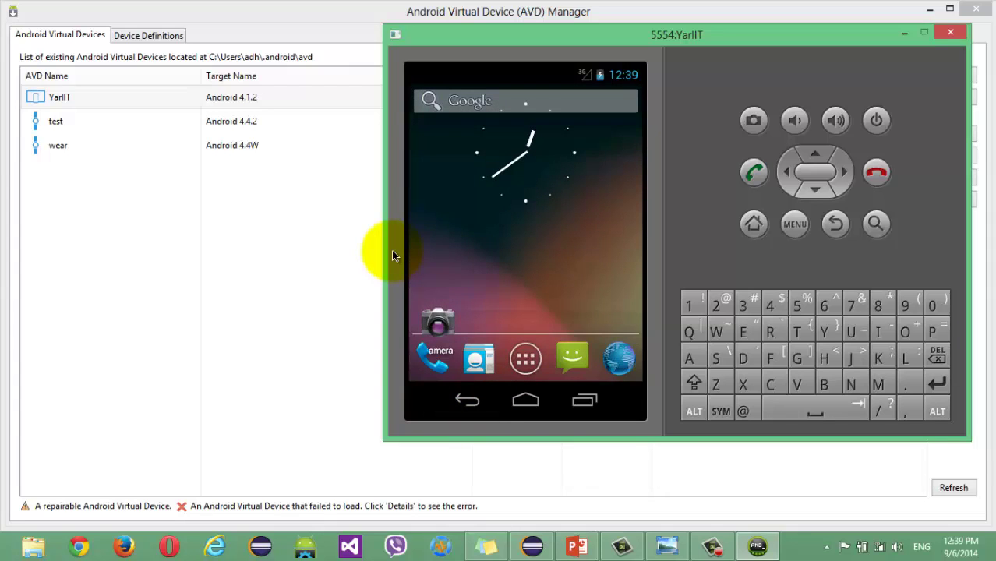
- Close the AVD Manager and bring the YarlIT emulator window to the front over Eclipse
left_click(312, 260)
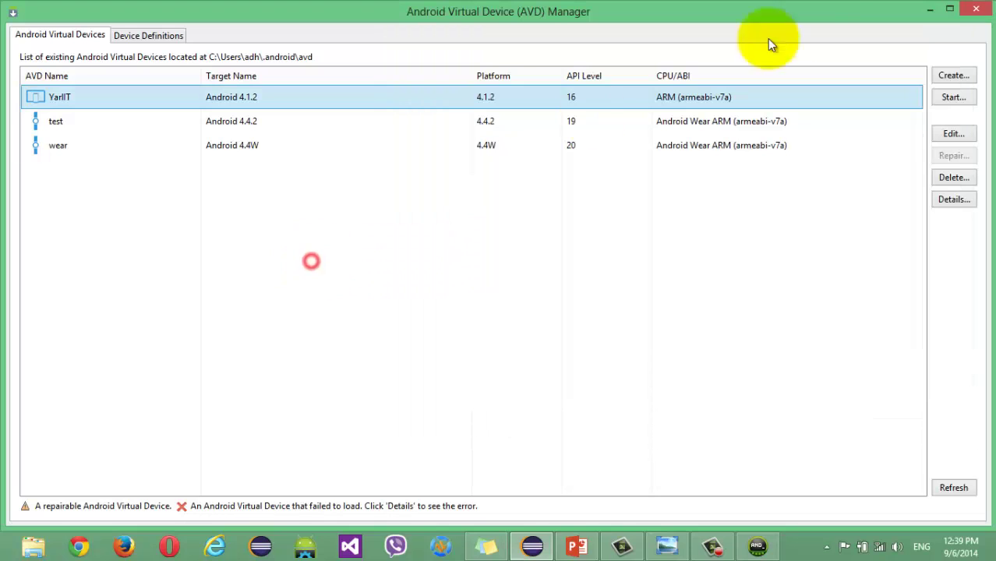
left_click(977, 8)
key("super+c")
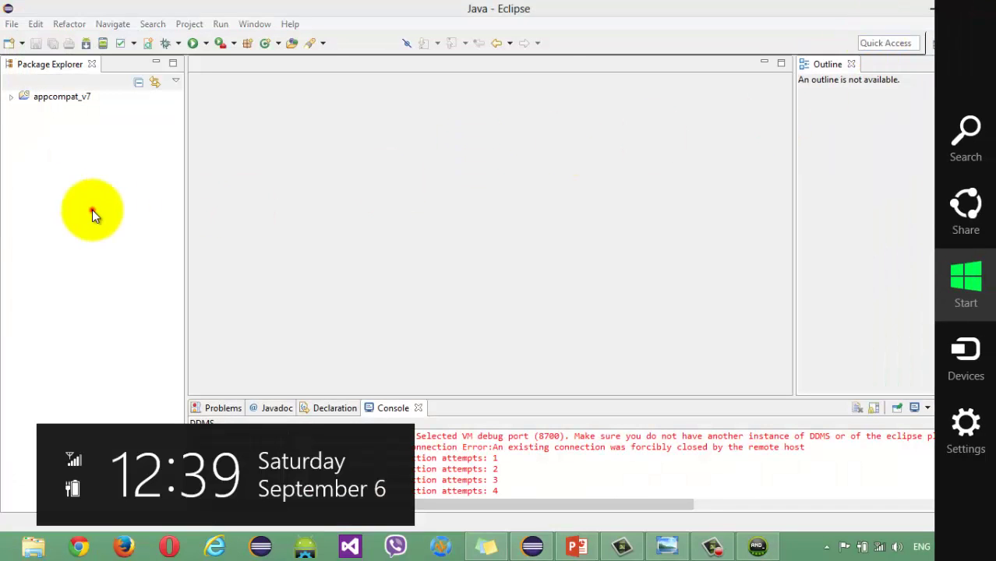
left_click(92, 210)
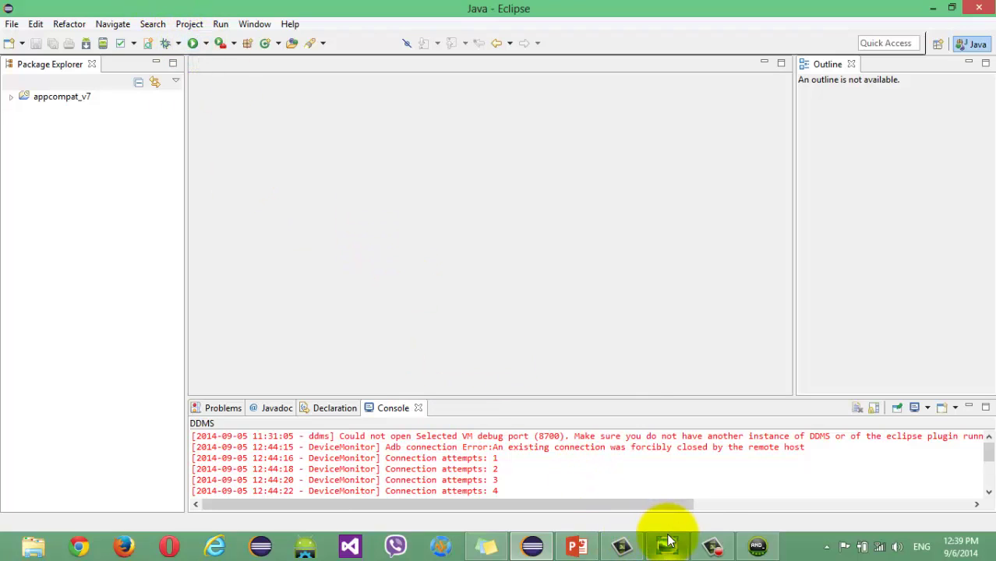
left_click(759, 545)
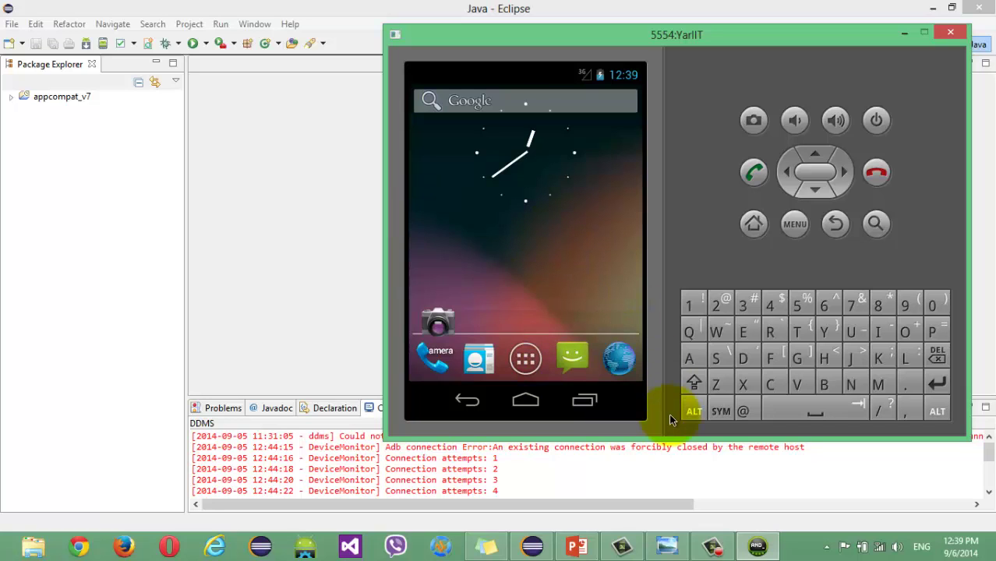
mouse_move(633, 552)
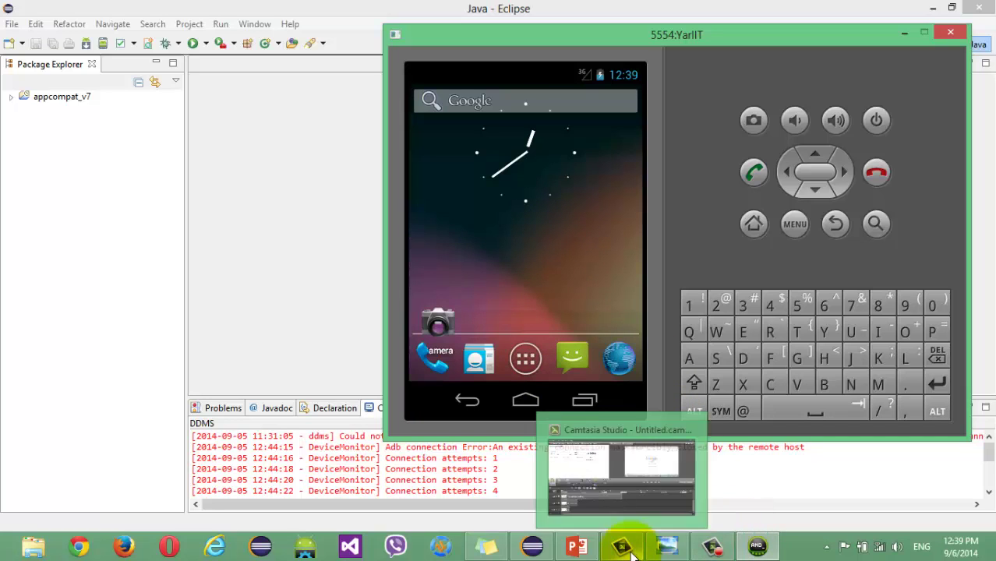
left_click(713, 545)
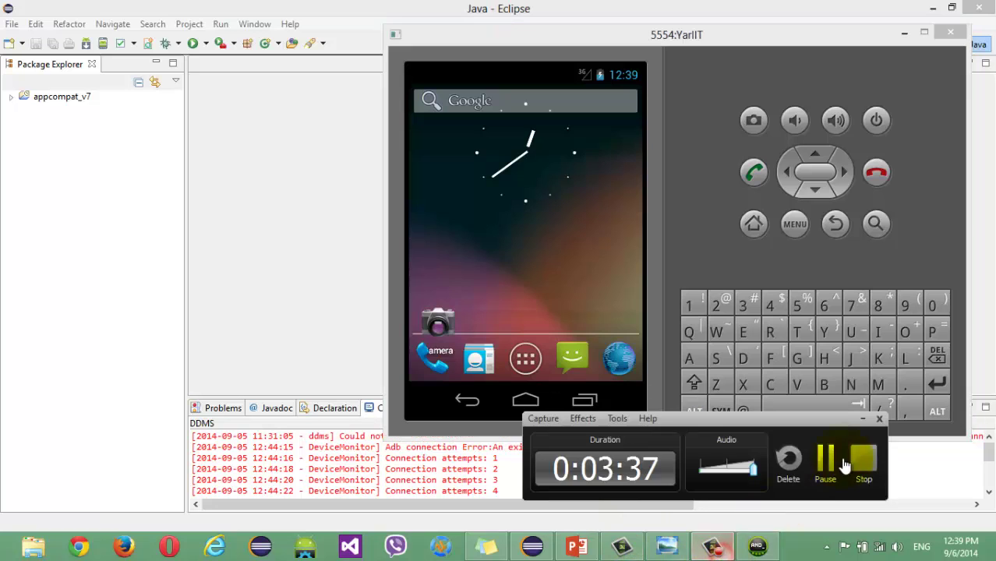
left_click(863, 460)
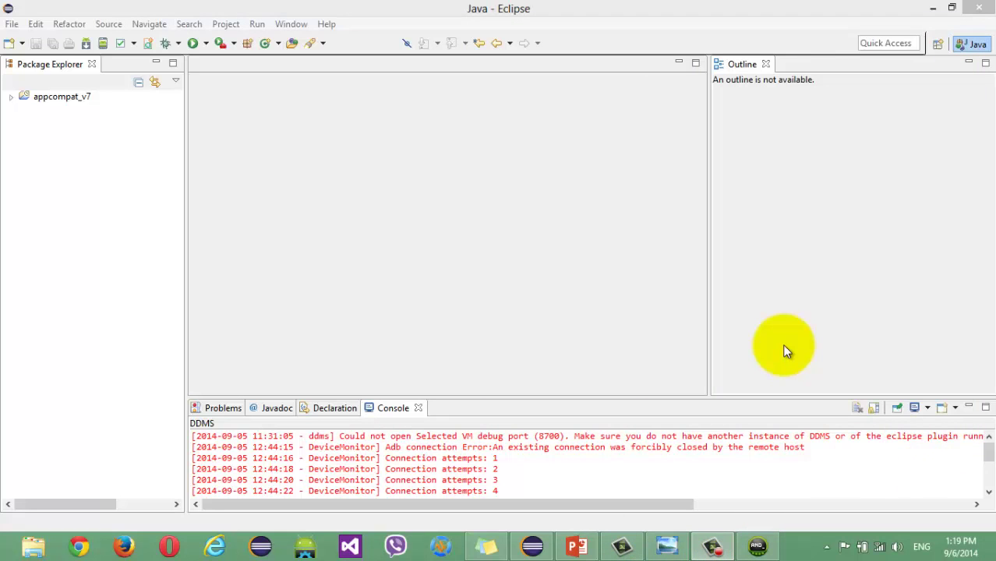
key("super+c")
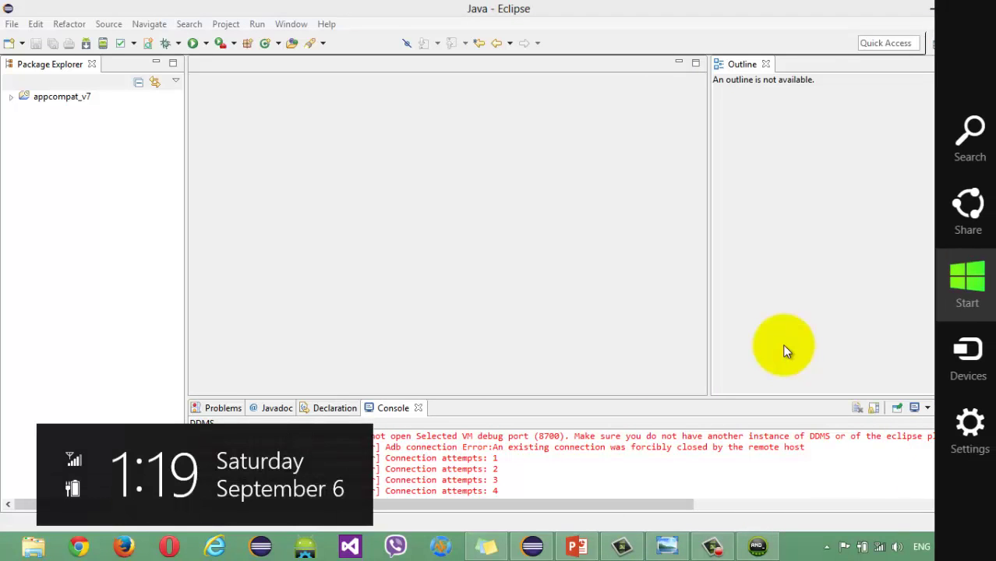
left_click(480, 278)
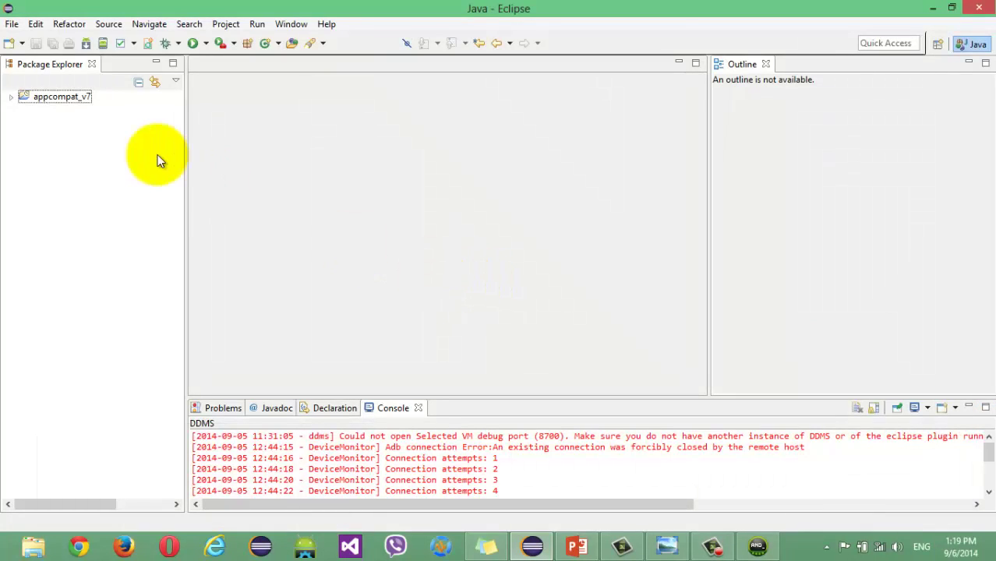
- Start a new Android Application Project and name the application "hello world"
left_click(13, 25)
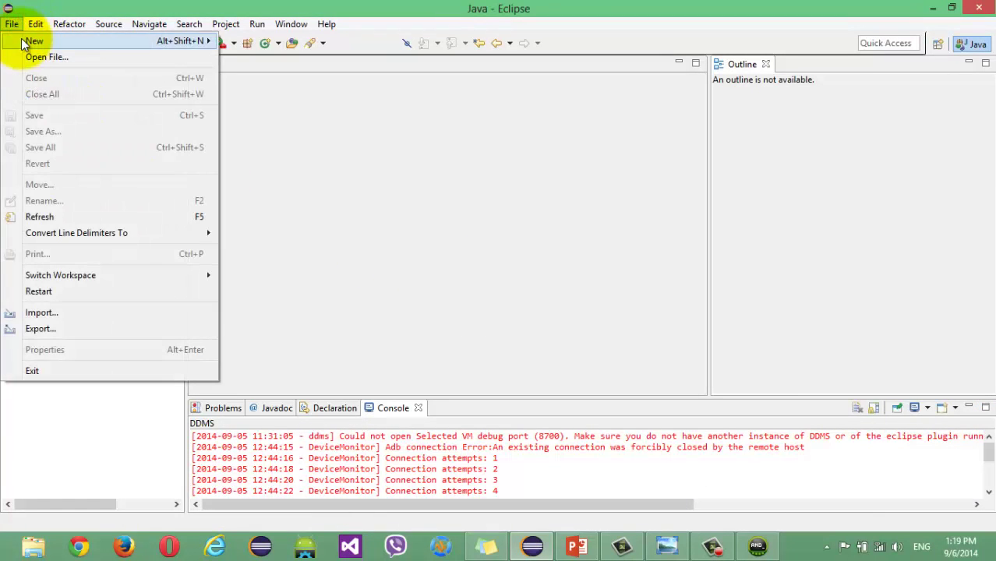
mouse_move(32, 43)
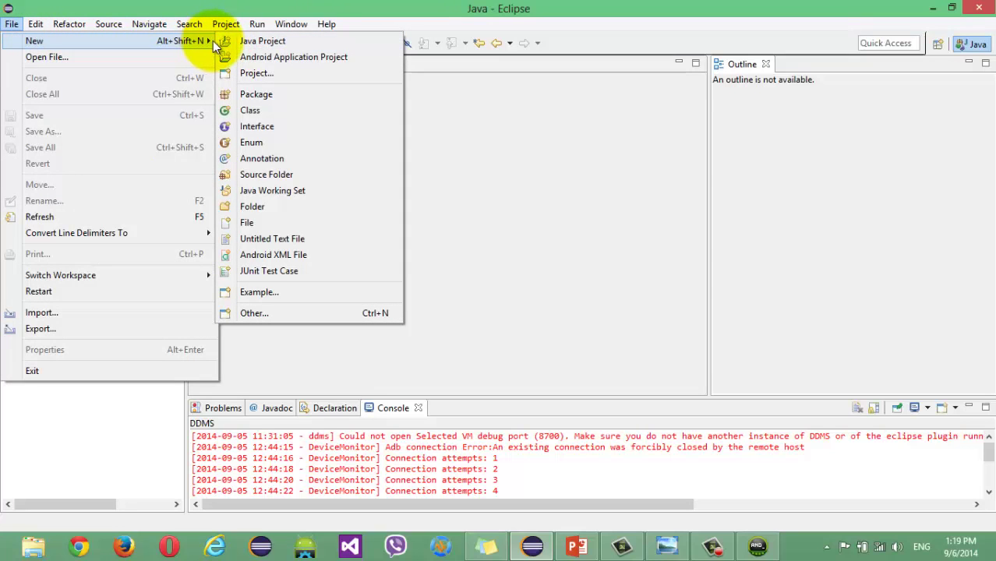
left_click(266, 58)
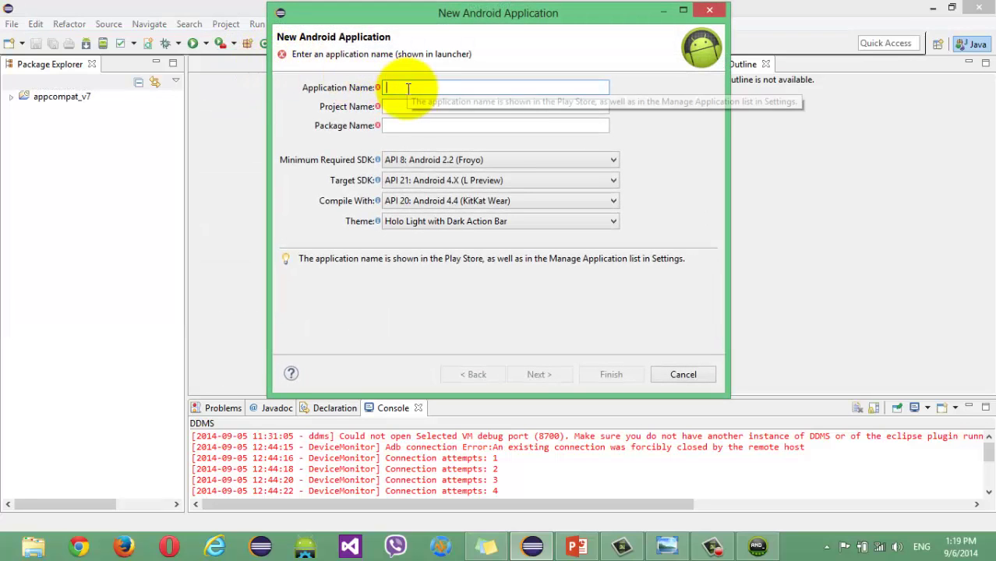
left_click(407, 88)
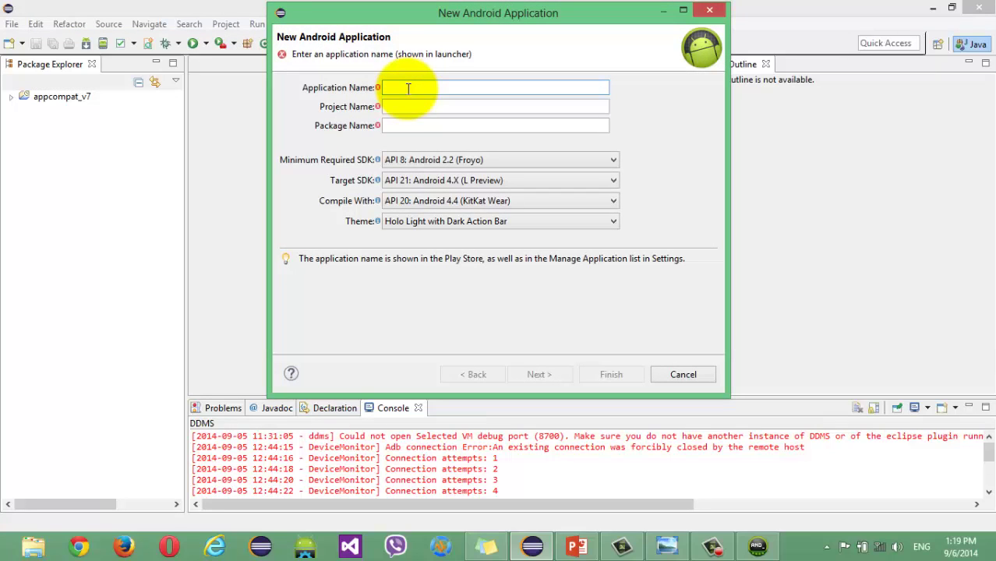
type("hell")
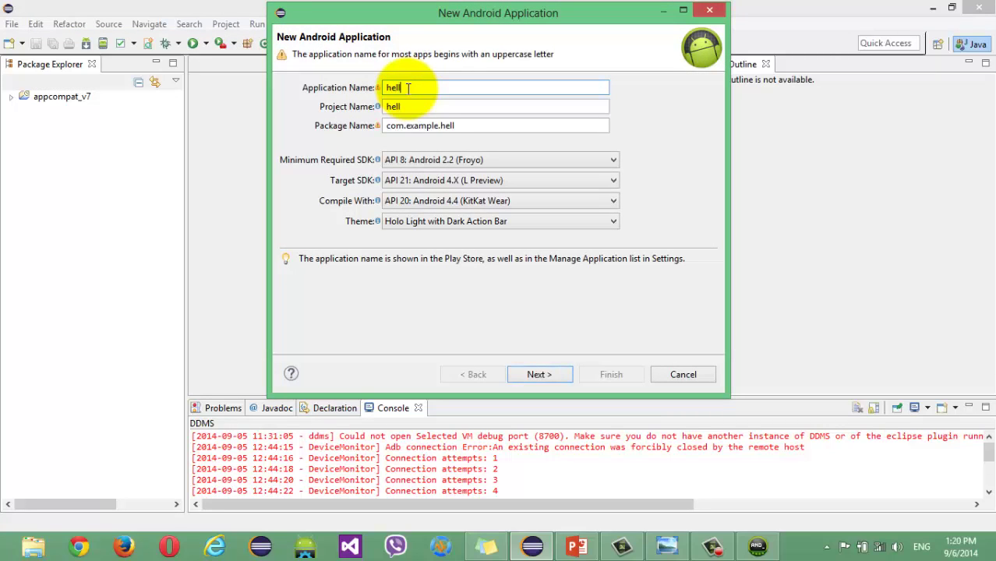
type("o World")
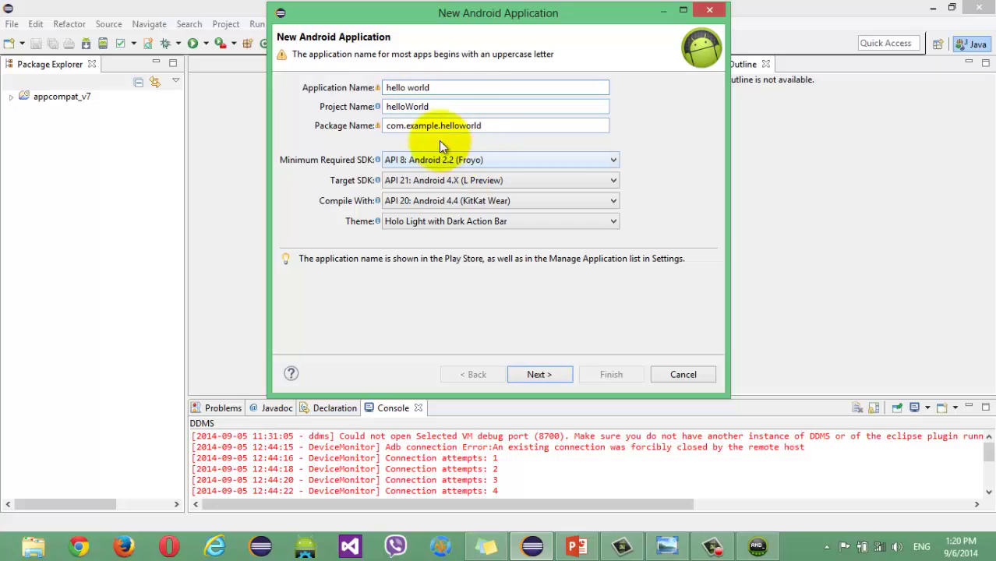
- Check the project name and package name fields of the new Android application
left_click(464, 107)
left_click_drag(413, 106, 459, 101)
left_click(508, 124)
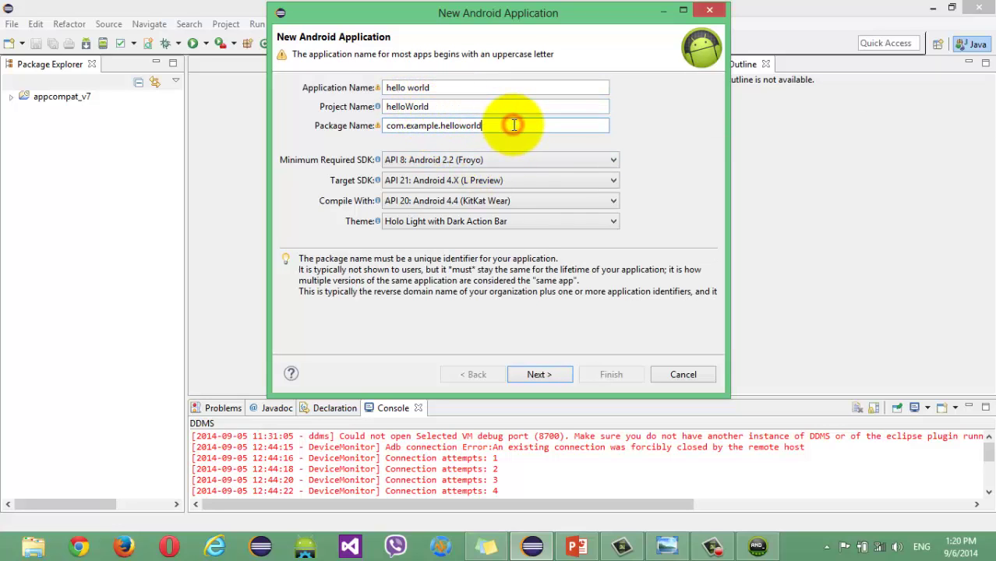